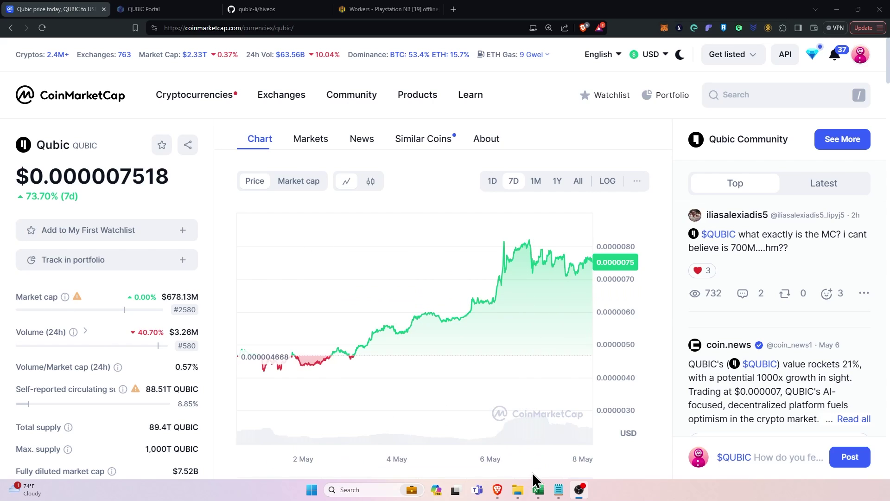
Create a new Qubic Wallet vault named 'mining'.
mouse_move(499, 498)
click(588, 463)
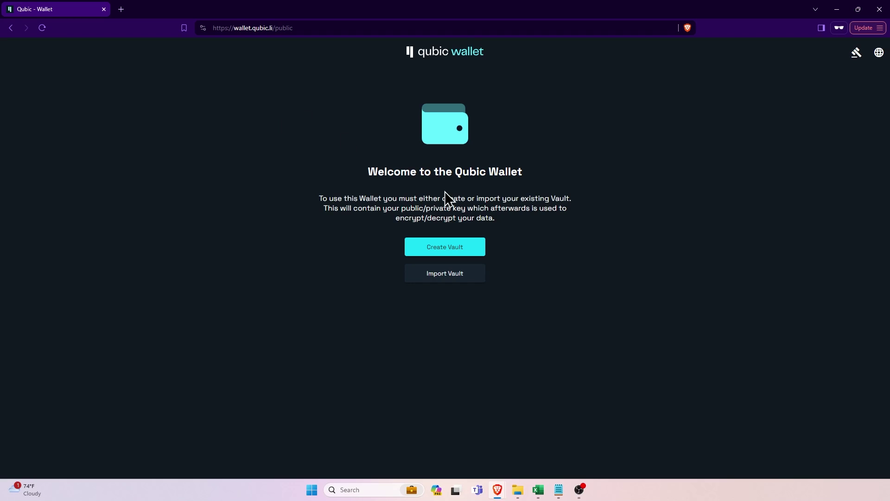
click(453, 252)
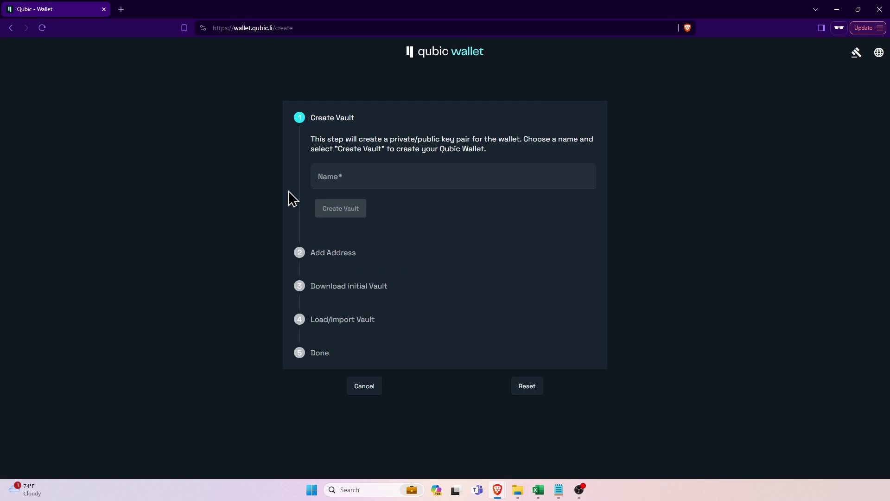
click(365, 180)
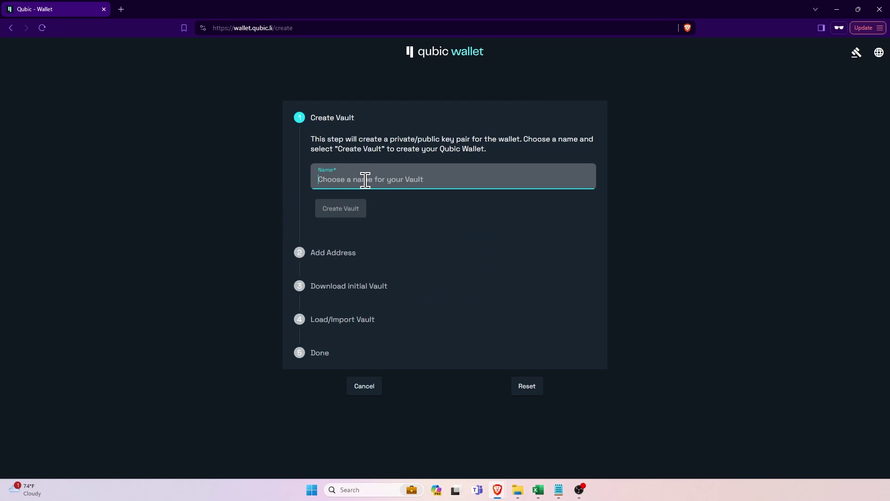
text(mining)
click(345, 212)
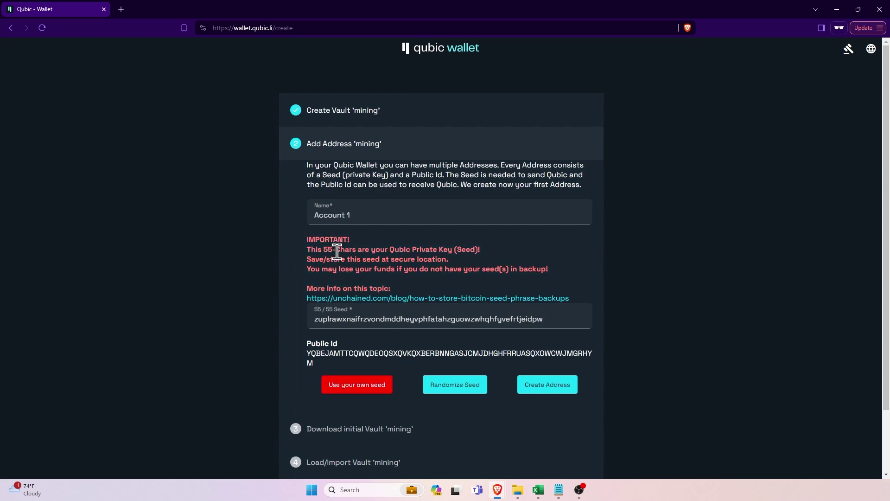
Generate a random seed, copy it, and create Account 1's address from it.
scroll(468, 274, down, 1)
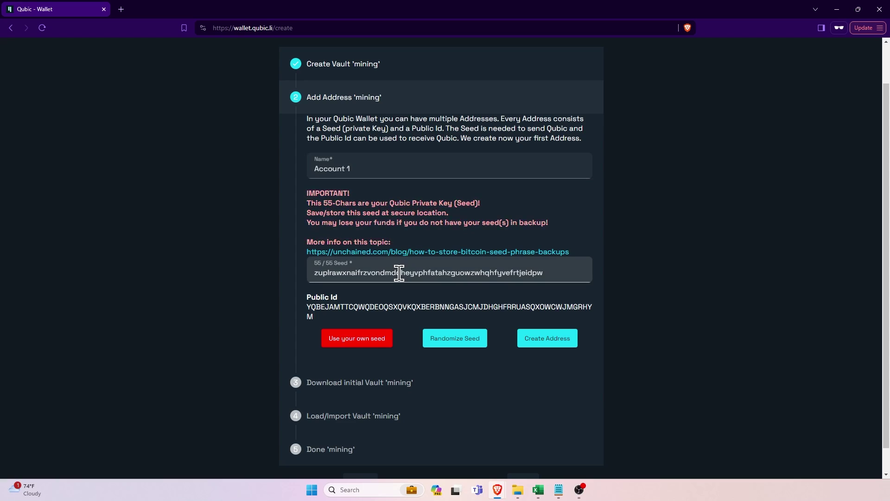
click(452, 345)
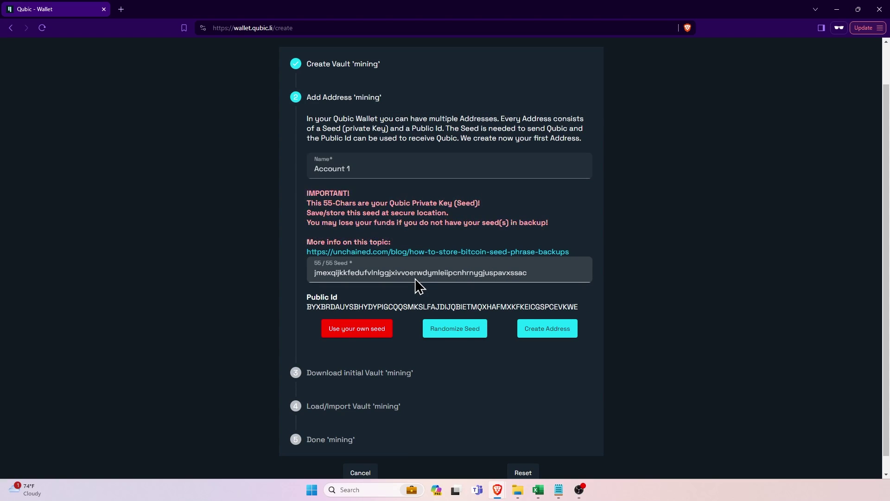
double_click(366, 272)
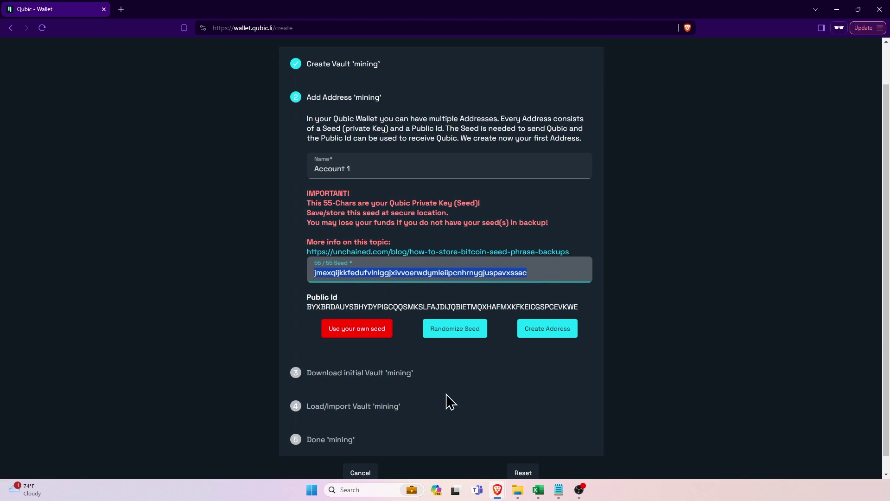
scroll(435, 389, down, 1)
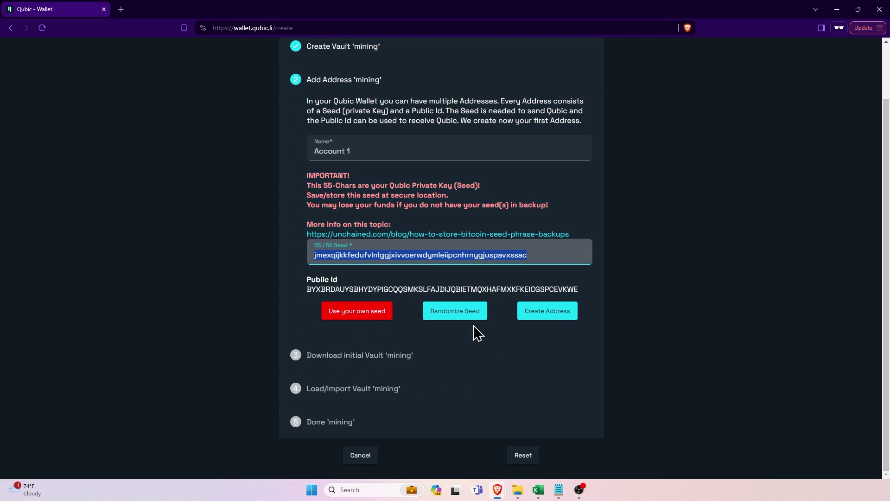
click(549, 317)
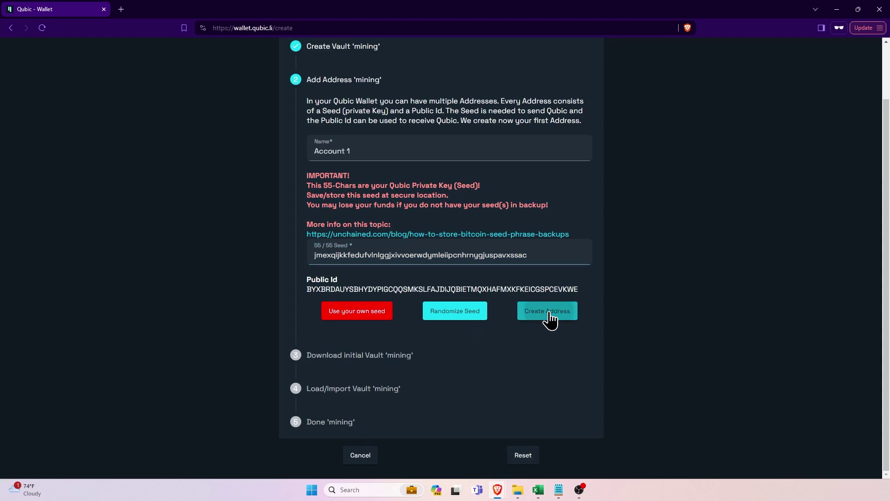
Set a vault password and save mining.qubic-vault to the Desktop.
click(340, 243)
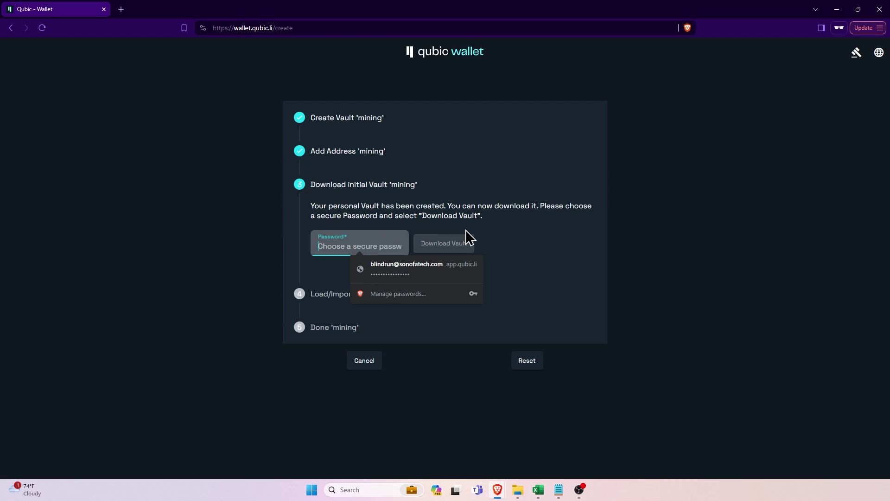
text(•••••••••••••••••)
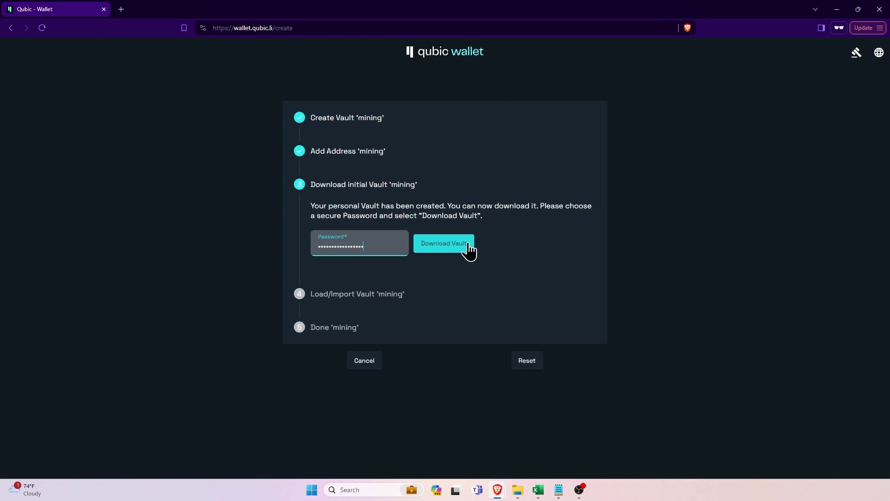
click(458, 250)
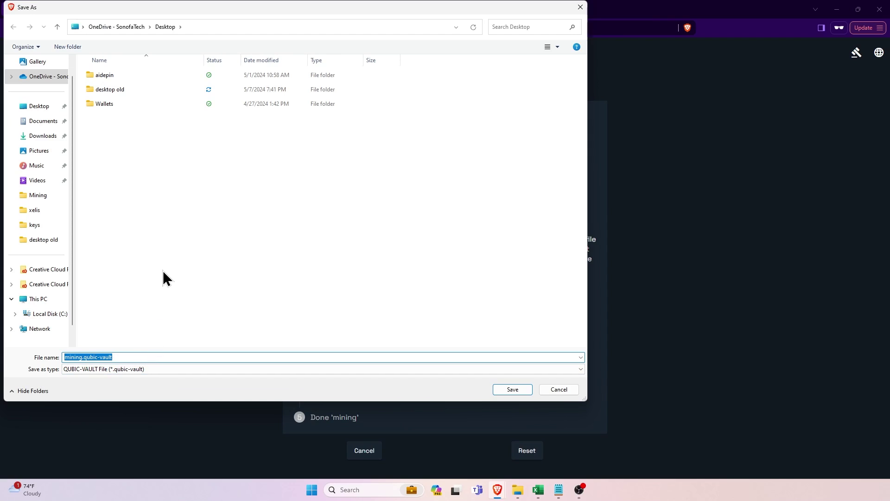
click(513, 389)
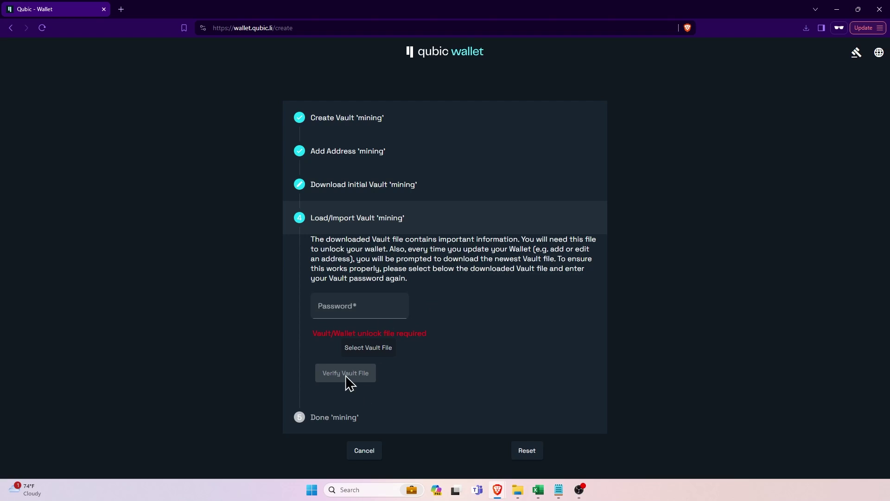
Load mining.qubic-vault from the Desktop with the pasted vault password and verify it.
click(366, 308)
key(ctrl+v)
key(Tab)
key(Return)
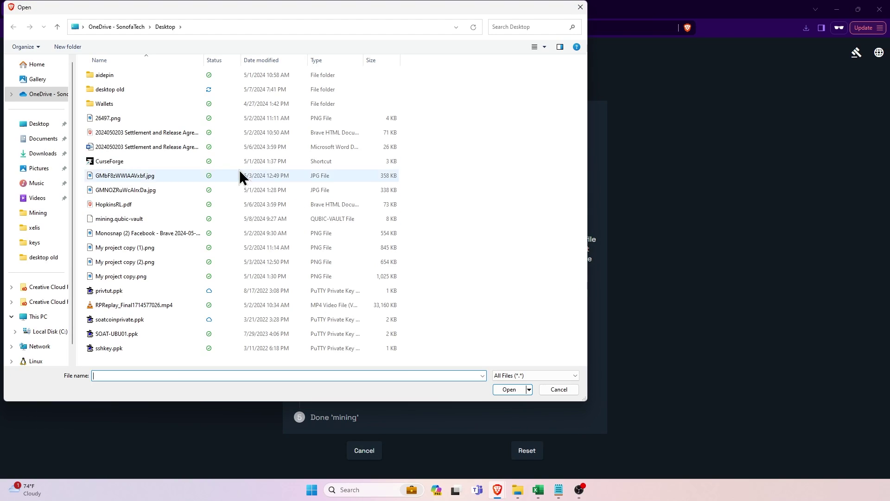
click(43, 126)
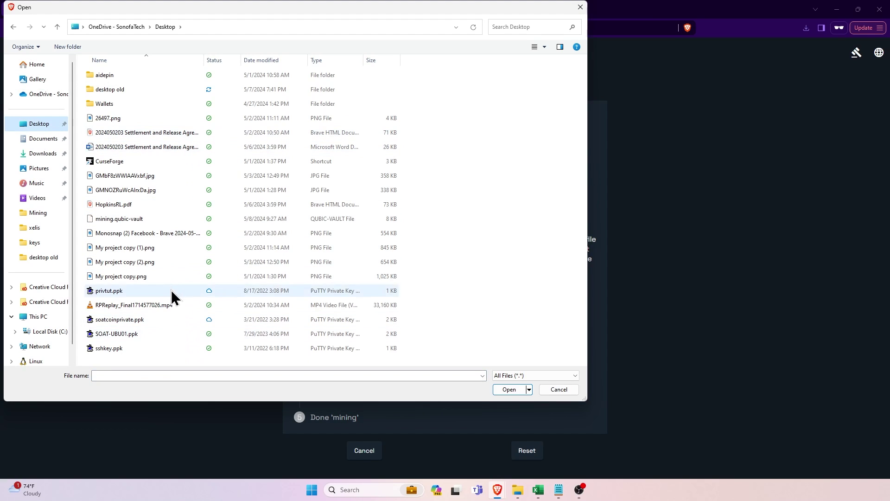
click(139, 218)
click(509, 389)
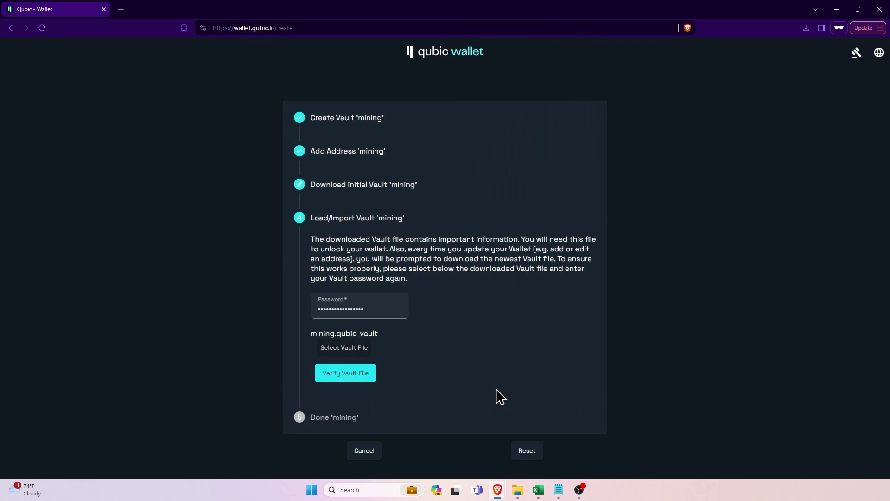
click(375, 382)
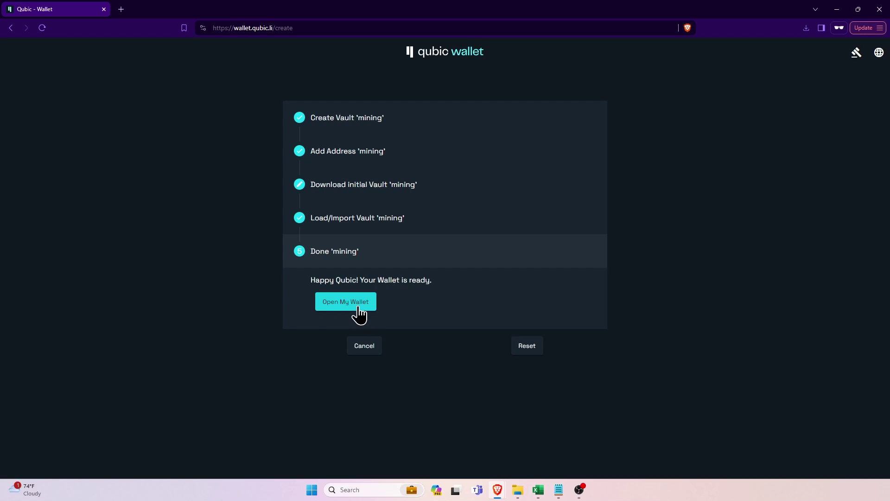
Open the wallet, reveal Account 1's address ID and seed, then minimize the wallet.
click(354, 306)
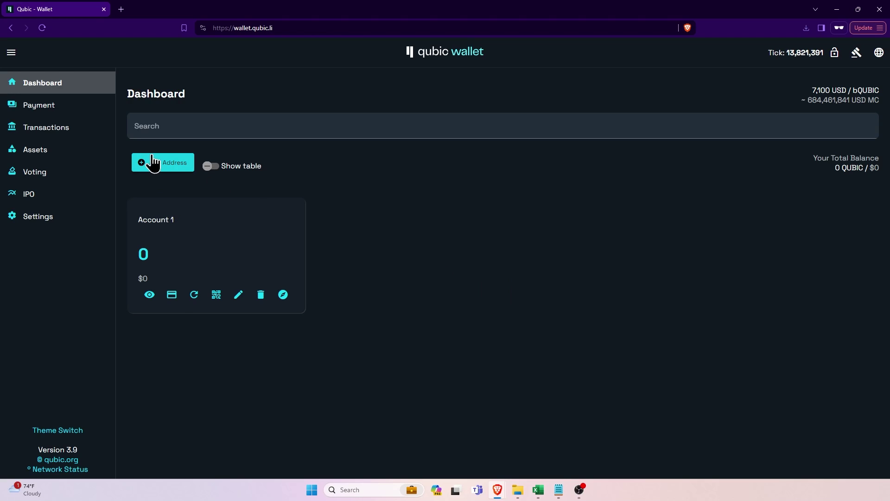
click(172, 297)
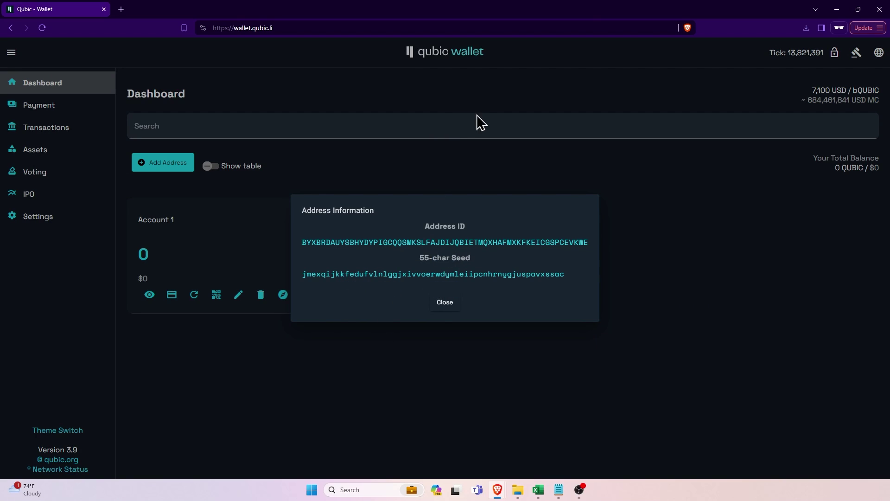
click(837, 11)
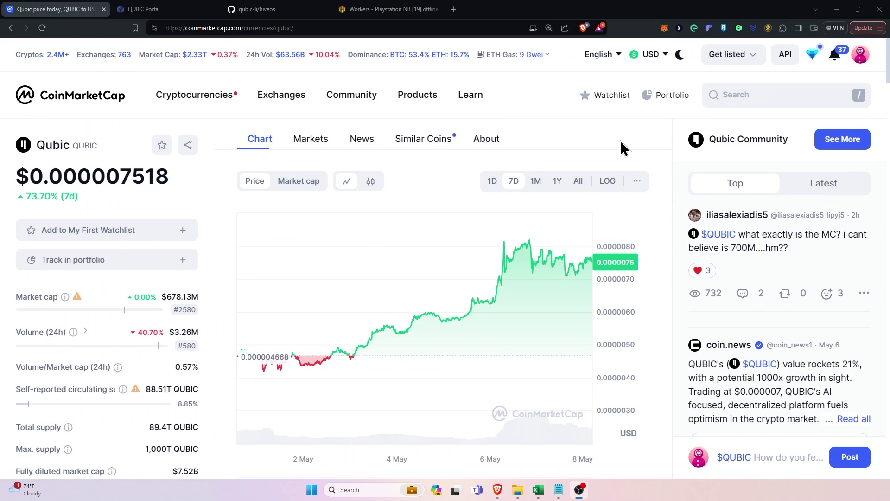
Go to the Qubic.li Portal sign-up page and enter the account e-mail address.
click(137, 10)
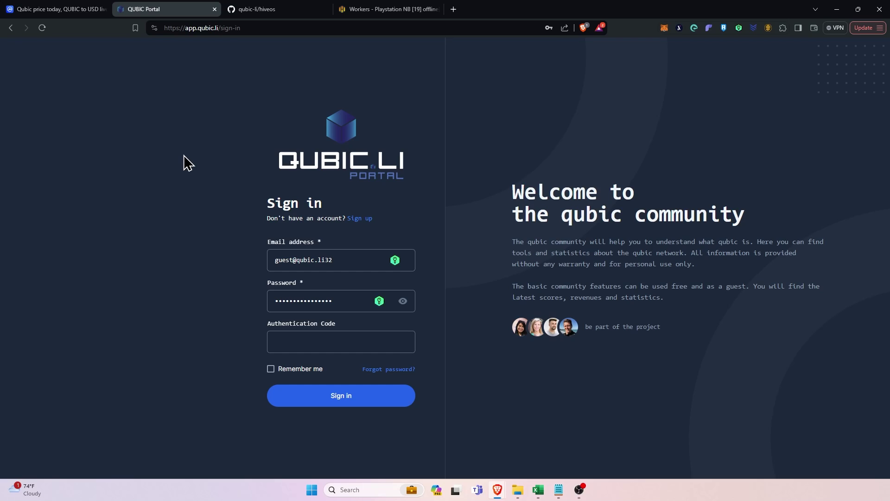
click(307, 259)
click(363, 219)
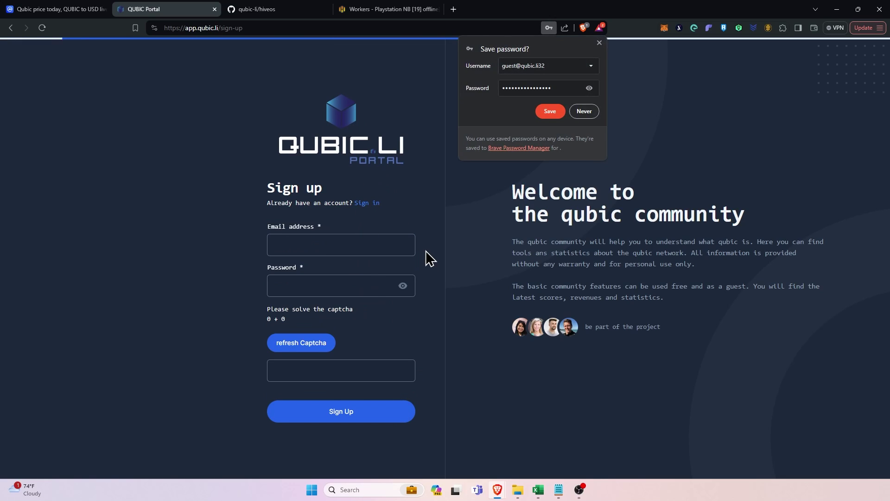
click(368, 247)
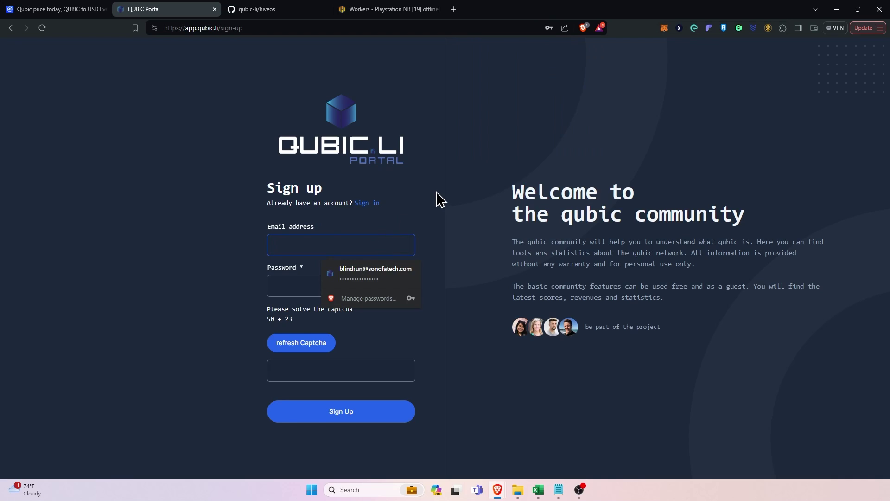
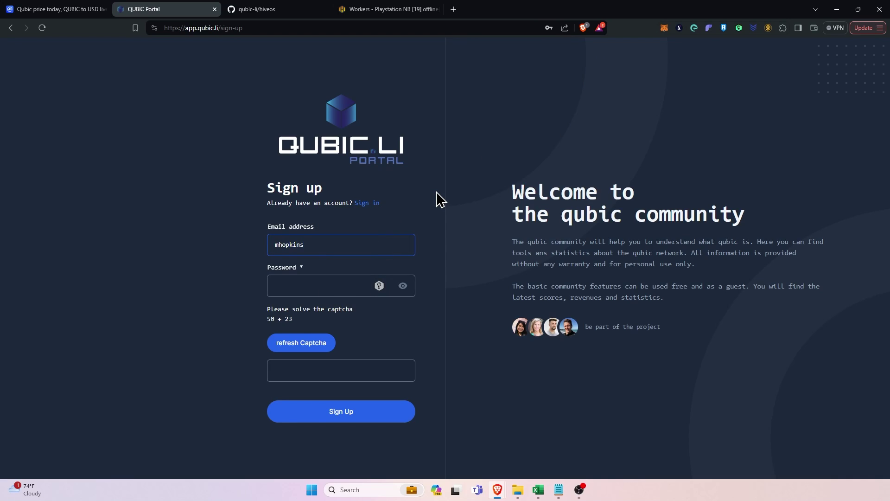
key(Tab)
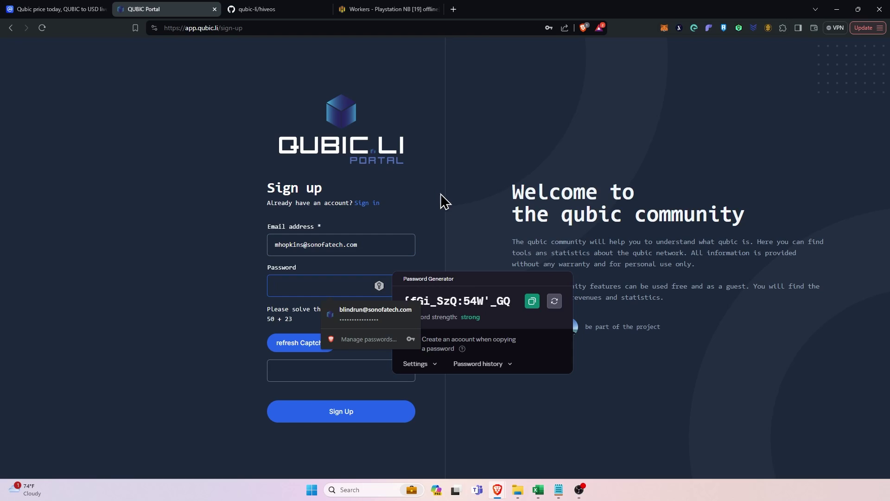
Replace the password with a generated strong one and submit the registration.
text(******)
key(BackSpace)
key(BackSpace)
key(BackSpace)
key(BackSpace)
key(BackSpace)
key(BackSpace)
text(***)
key(ctrl+v)
double_click(342, 274)
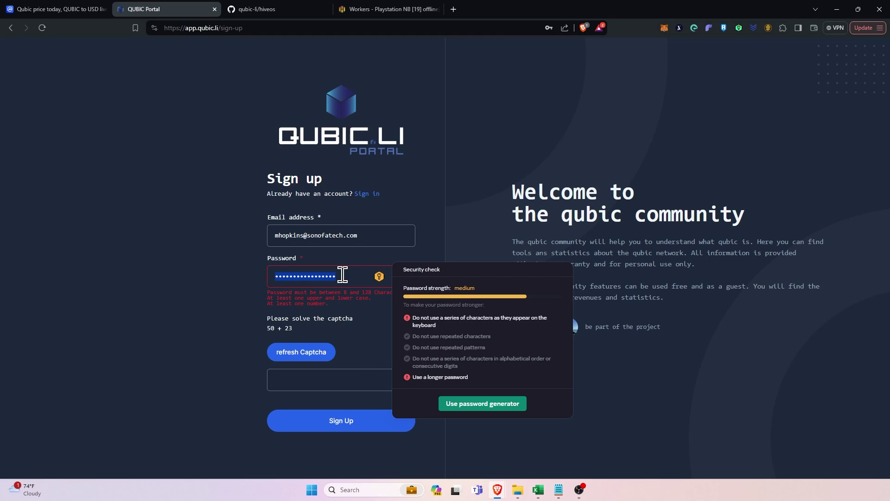
click(480, 404)
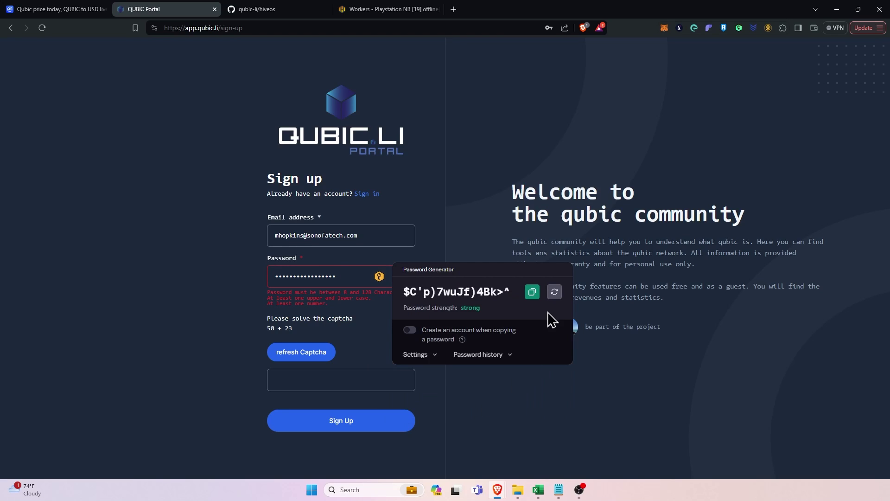
click(533, 292)
click(341, 371)
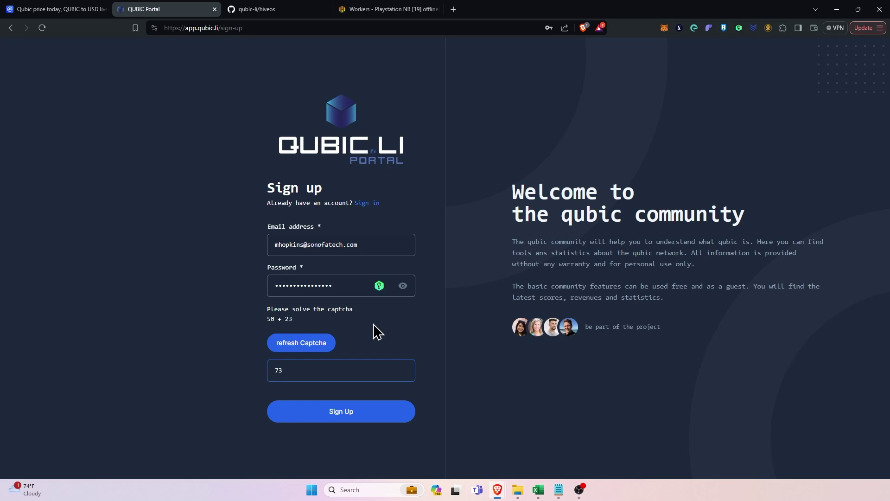
click(370, 410)
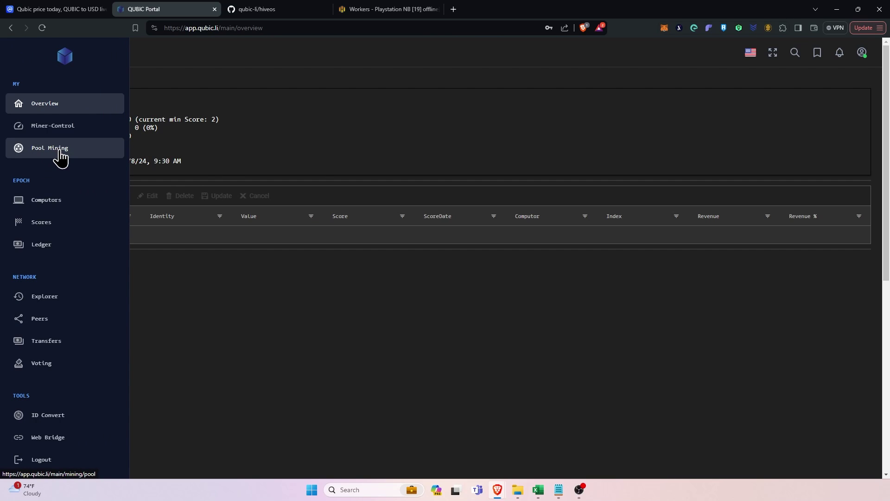
Under Pool Mining, subscribe to the Fixed Reward 85% CPU/GPU pool and confirm.
click(60, 154)
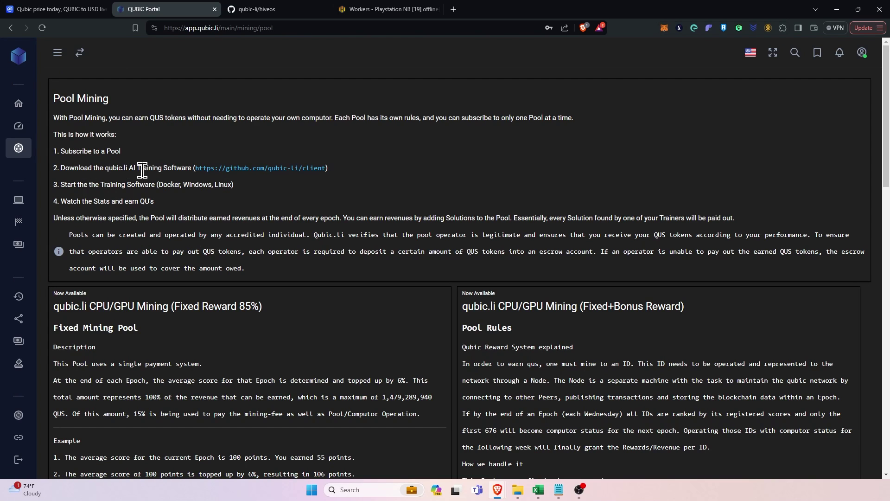
scroll(142, 176, down, 5)
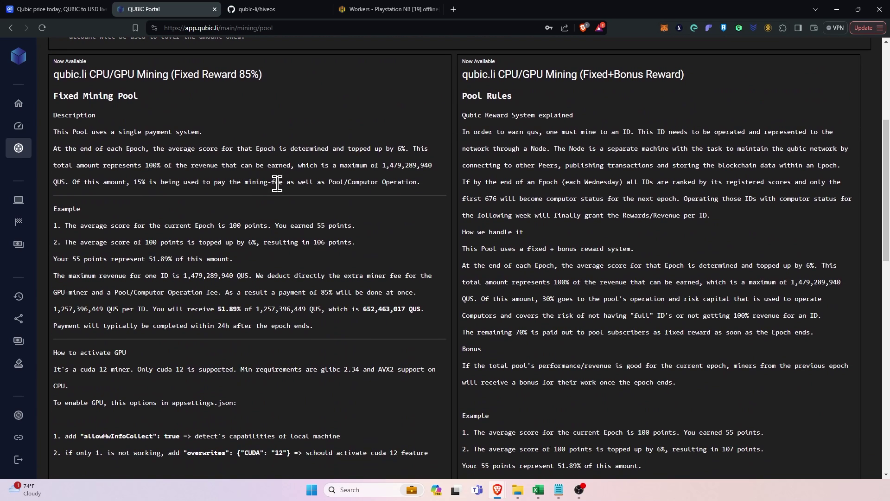
scroll(294, 183, up, 1)
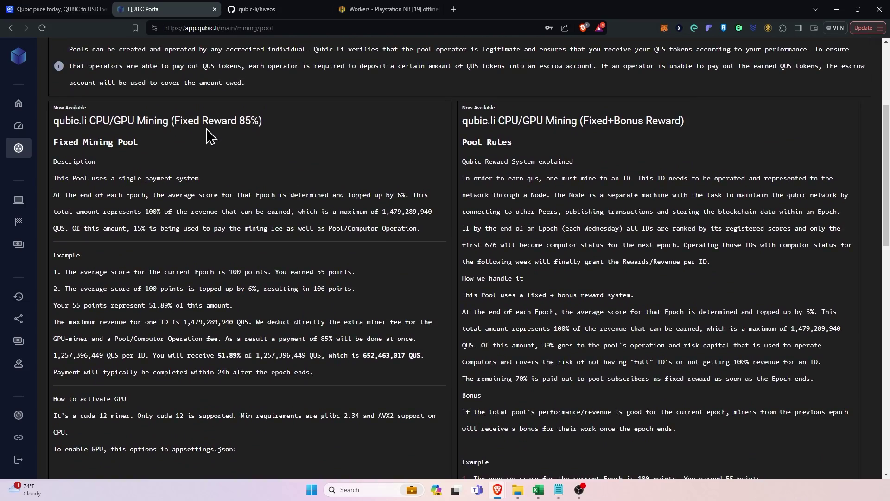
scroll(356, 193, up, 1)
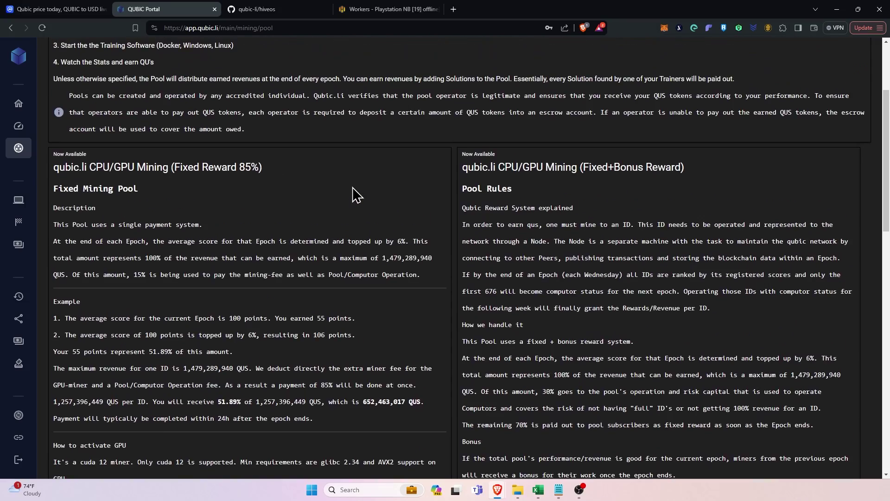
scroll(355, 194, down, 13)
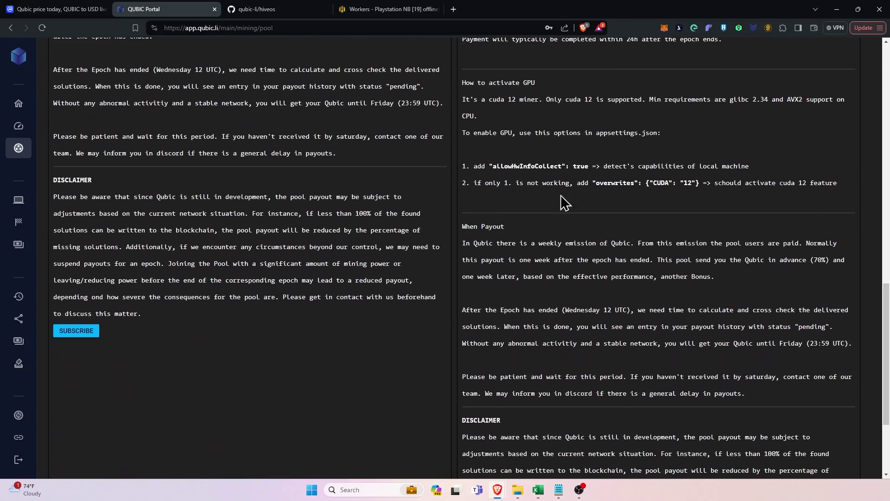
scroll(342, 193, down, 4)
scroll(412, 218, up, 3)
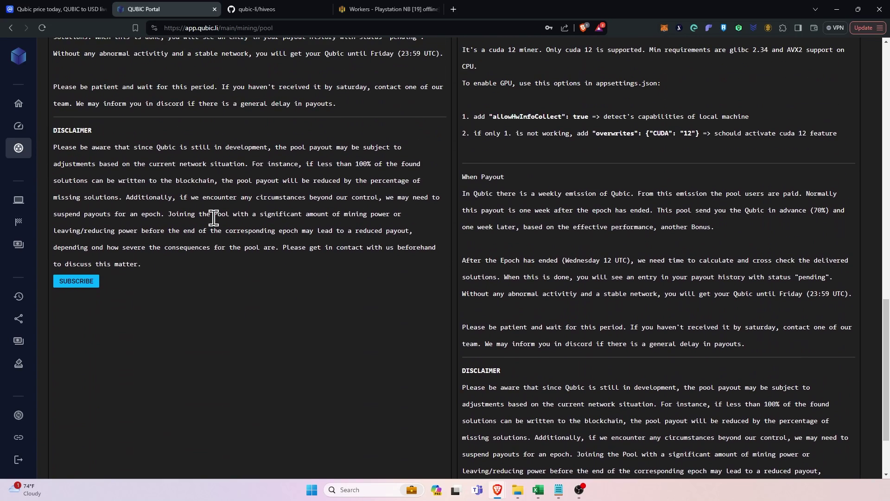
click(69, 282)
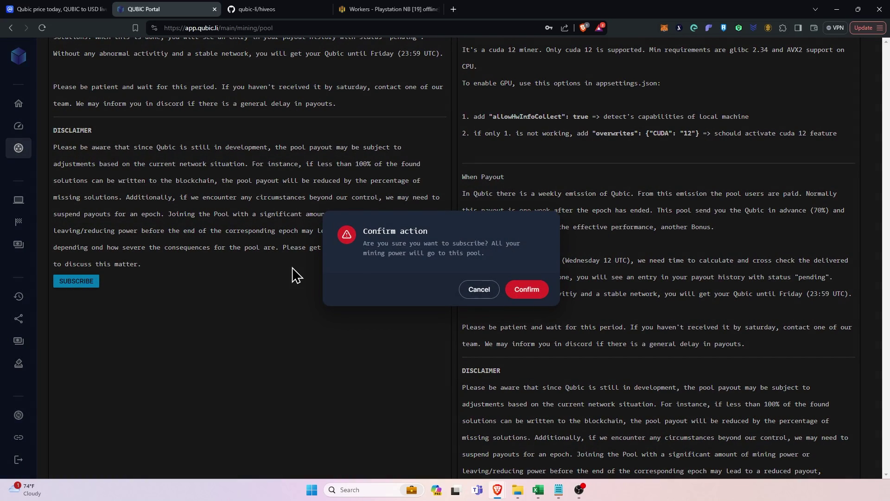
click(529, 294)
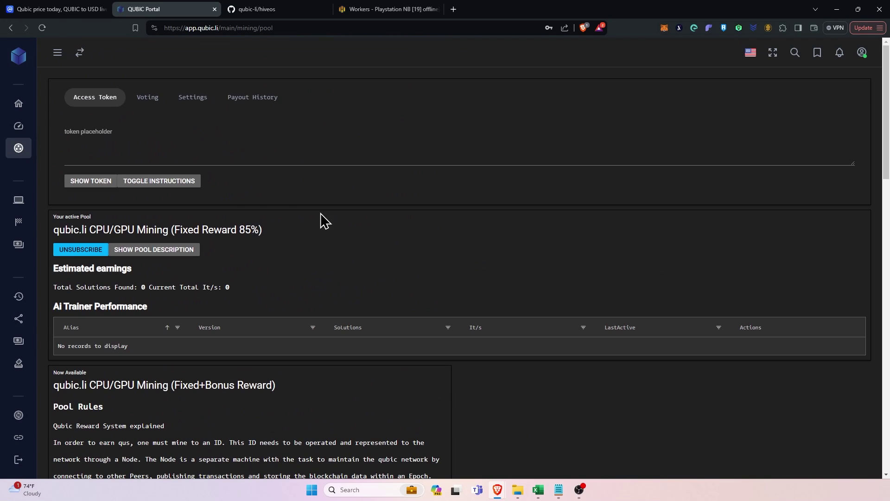
Show the pool access token, select it and copy it.
click(88, 183)
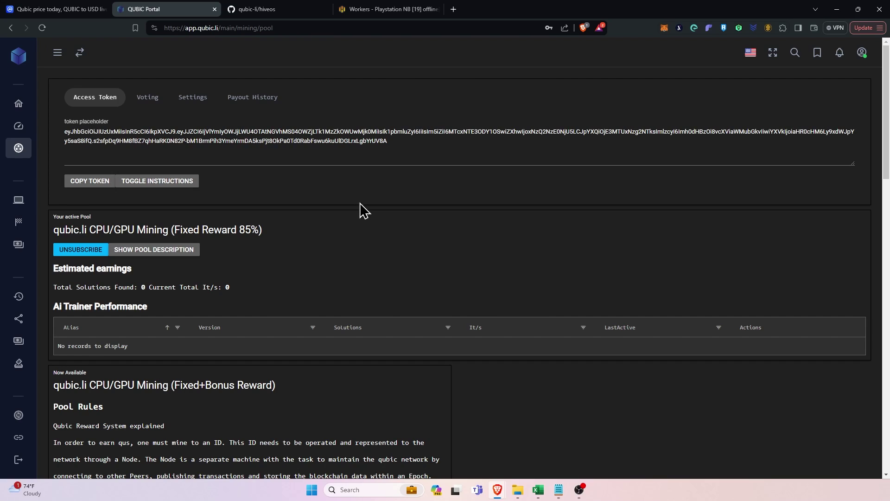
drag(392, 141, 66, 132)
right_click(80, 133)
click(114, 141)
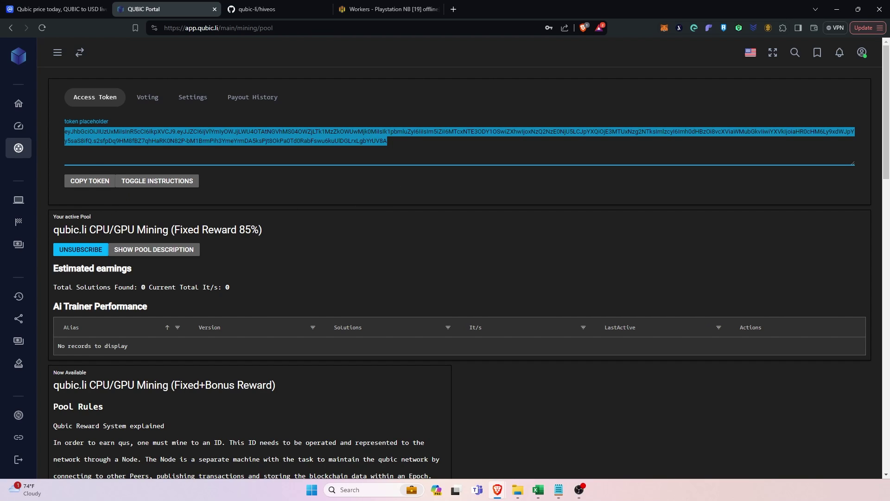
key(alt+Tab)
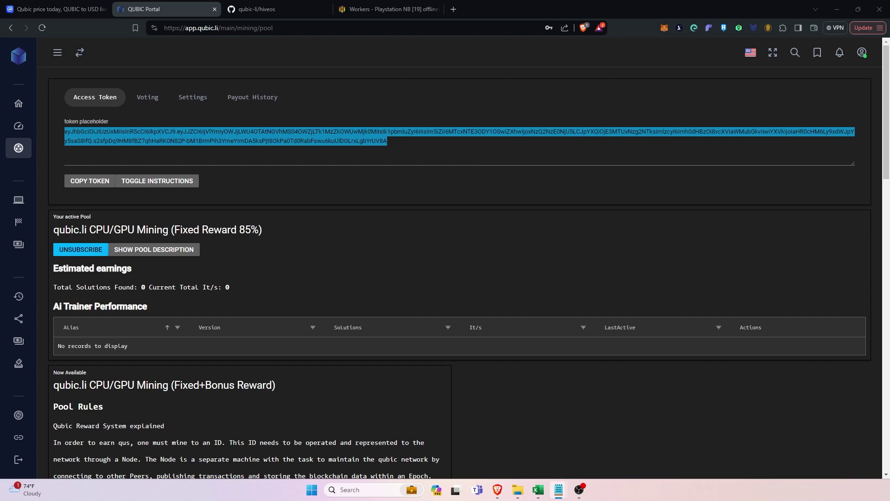
click(354, 252)
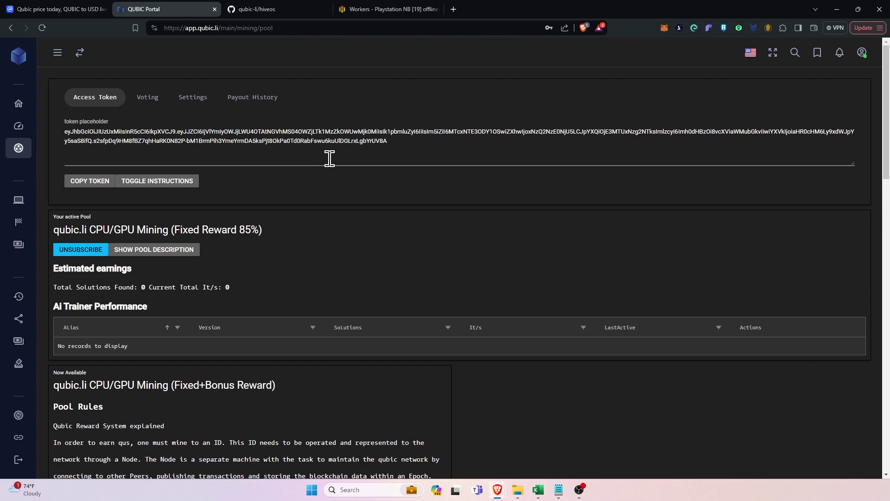
Open the qubic-li/hiveos README at the HiveOs Mandatory Installation Instructions.
click(273, 13)
scroll(352, 277, up, 15)
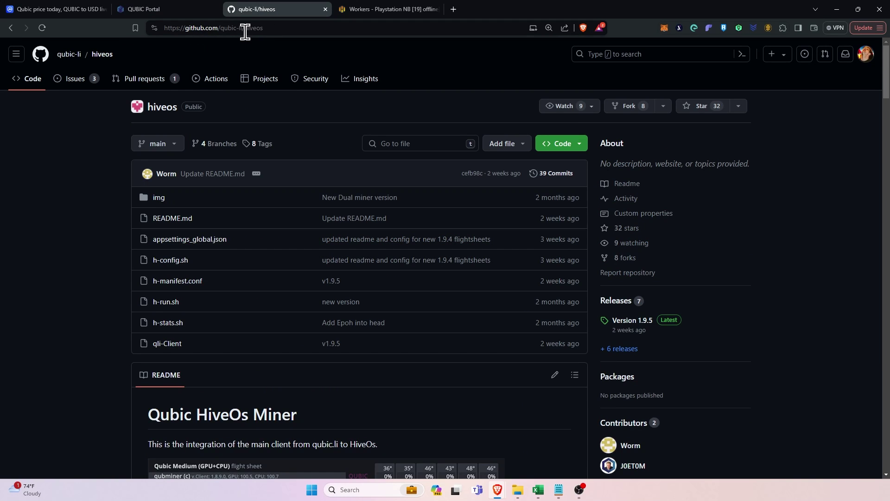
double_click(271, 28)
click(261, 29)
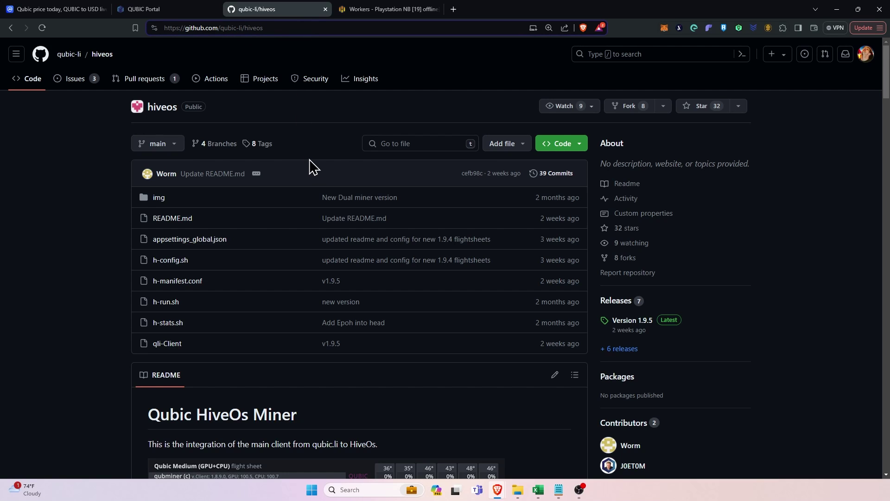
scroll(308, 165, down, 6)
scroll(310, 171, down, 1)
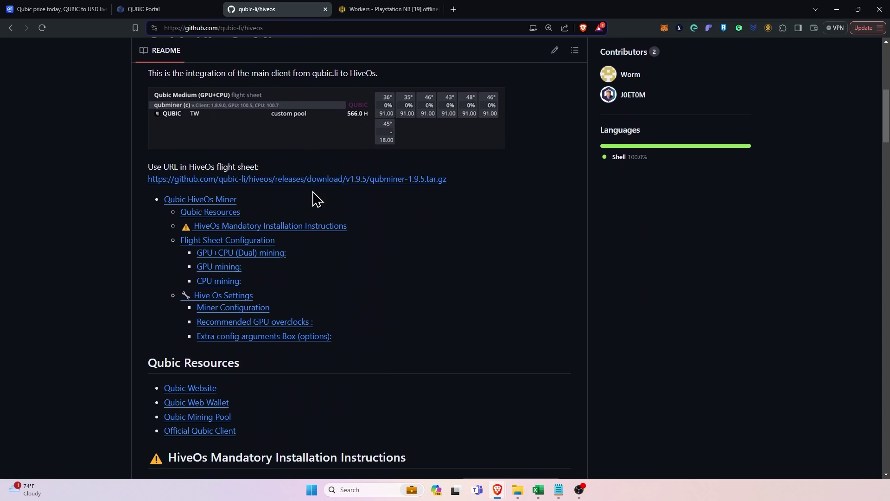
scroll(332, 244, down, 6)
scroll(336, 246, down, 20)
scroll(342, 250, up, 6)
scroll(343, 249, down, 14)
scroll(341, 250, down, 11)
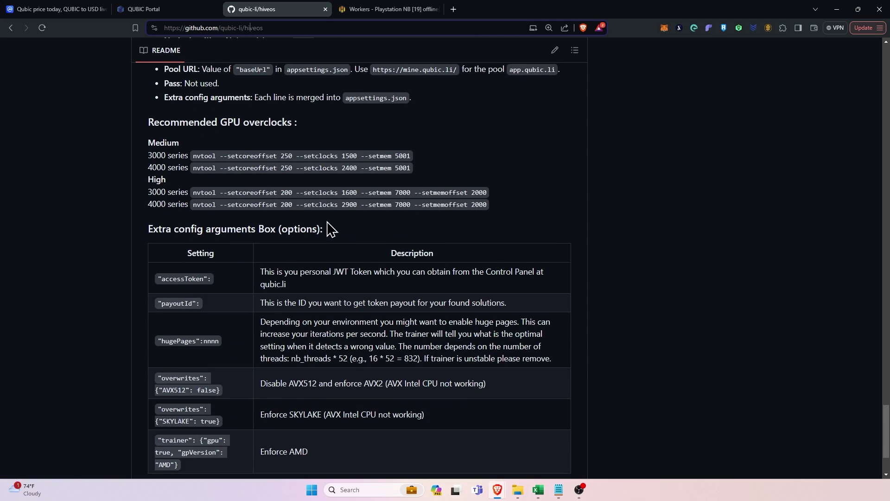
scroll(327, 227, up, 20)
scroll(326, 223, down, 4)
scroll(333, 218, up, 20)
scroll(335, 217, up, 5)
scroll(337, 215, up, 10)
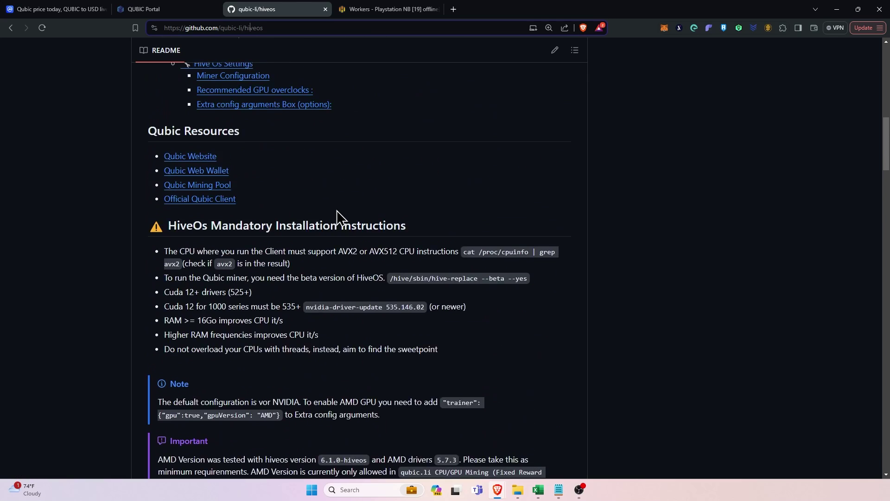
scroll(338, 215, down, 7)
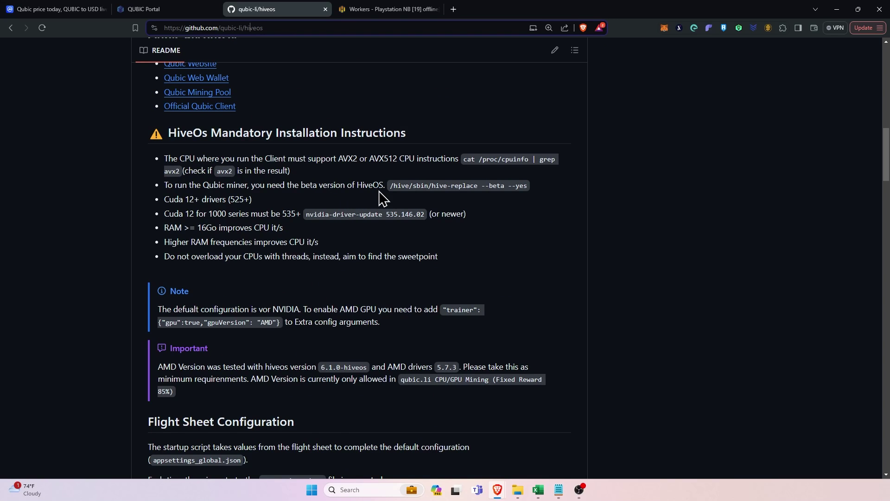
Copy the command /hive/sbin/hive-replace --beta --yes.
triple_click(428, 185)
click(463, 185)
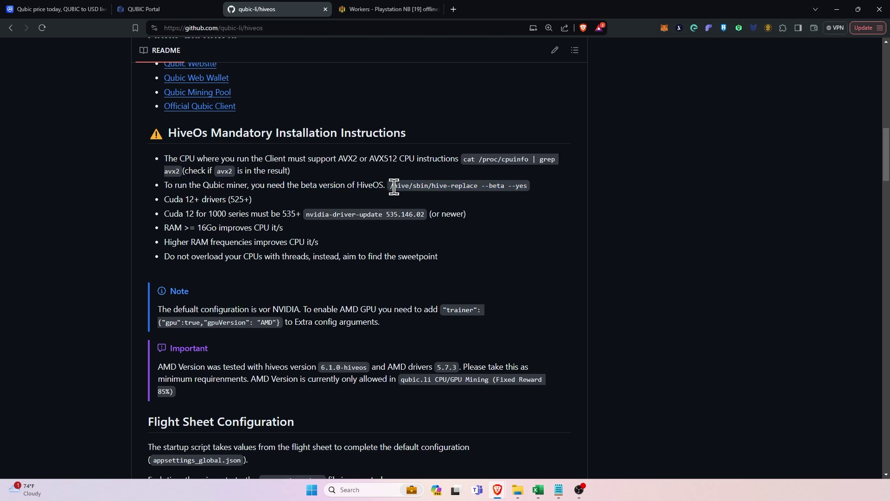
drag(389, 186, 528, 185)
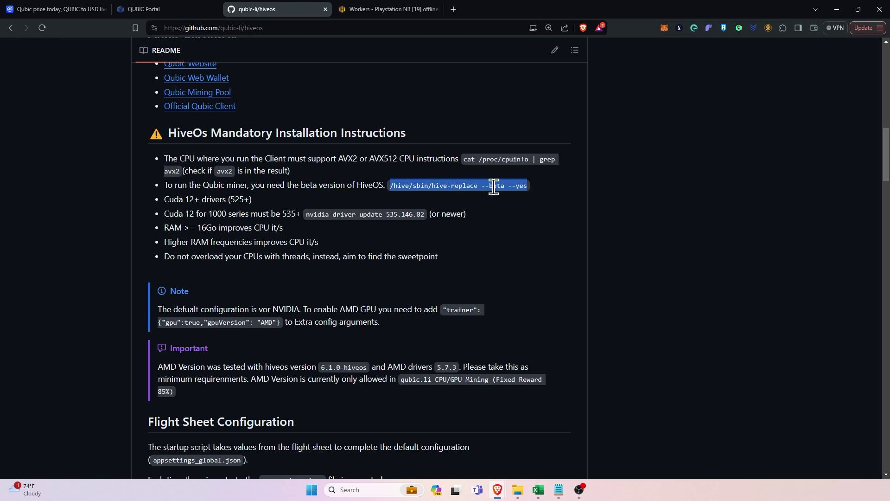
right_click(494, 187)
click(524, 194)
Switch to the NB GPU farm and open worker SOAT-NV01.
click(378, 10)
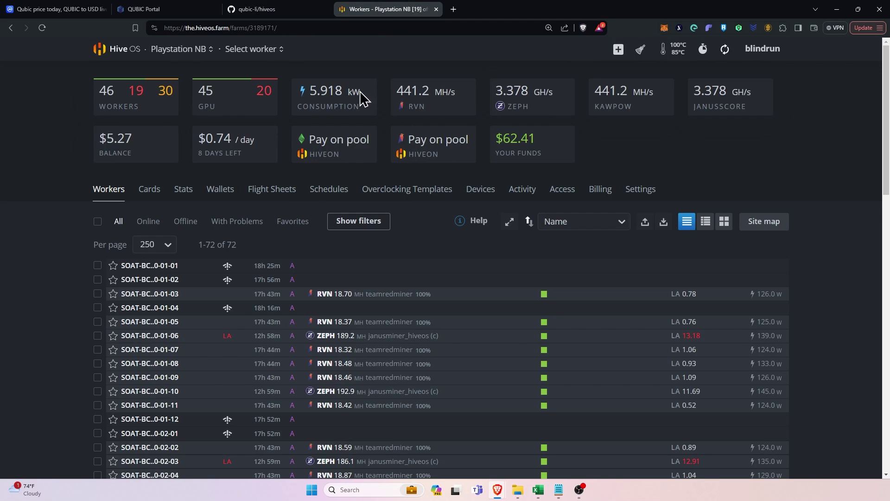
click(186, 50)
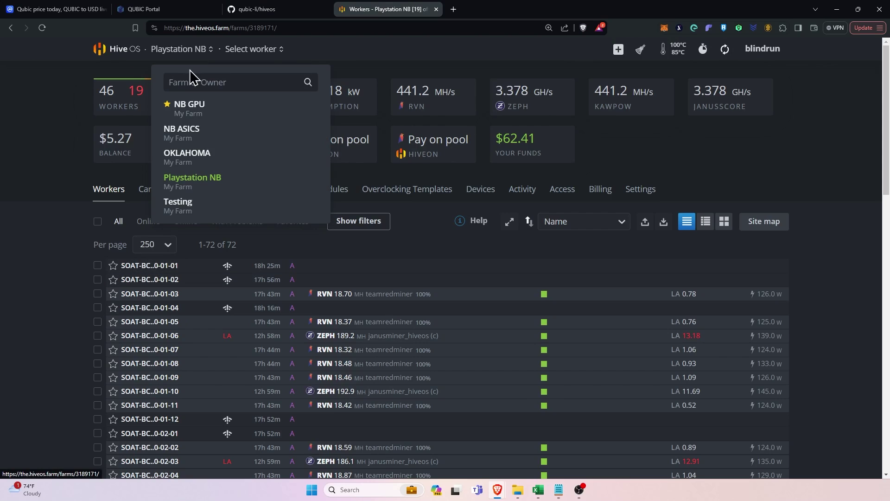
click(190, 112)
click(146, 326)
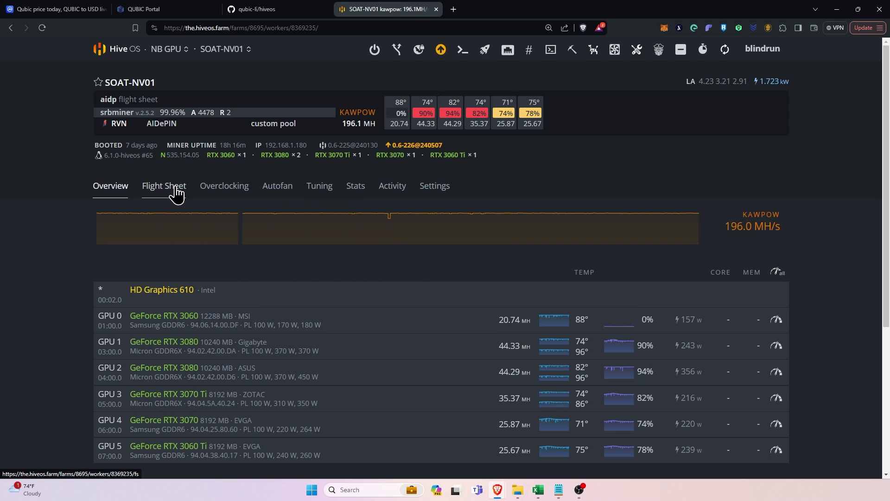
Start a Hive Shell on the rig and run the pasted hive-replace beta command.
click(551, 51)
click(573, 76)
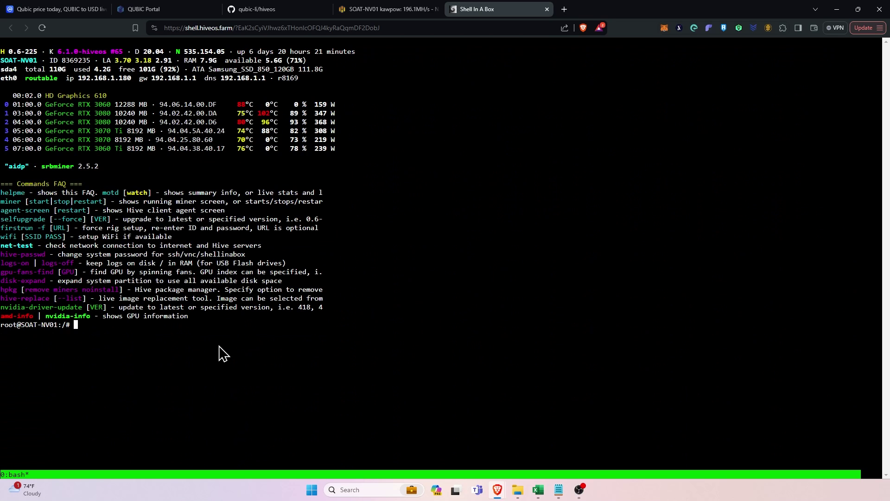
right_click(222, 339)
click(255, 313)
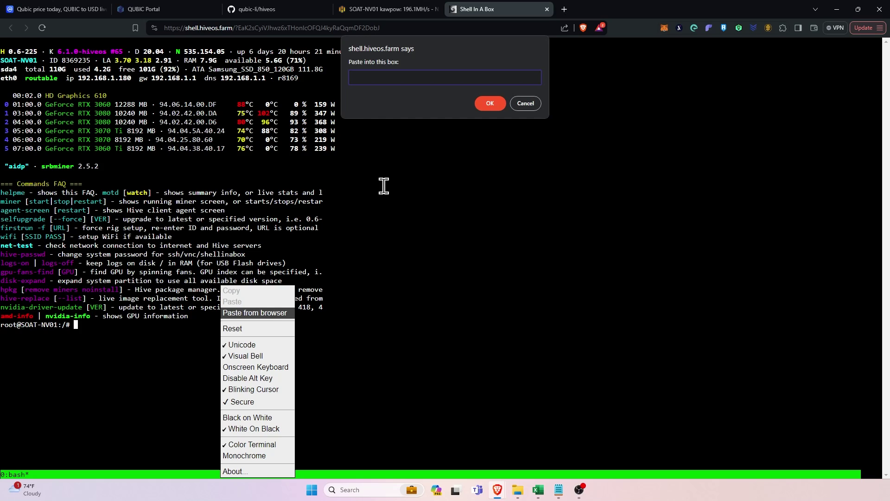
key(ctrl+v)
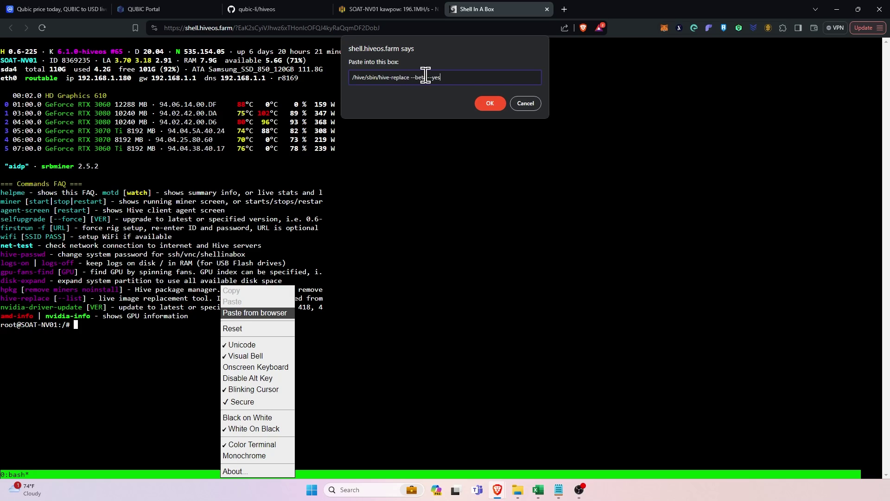
click(478, 107)
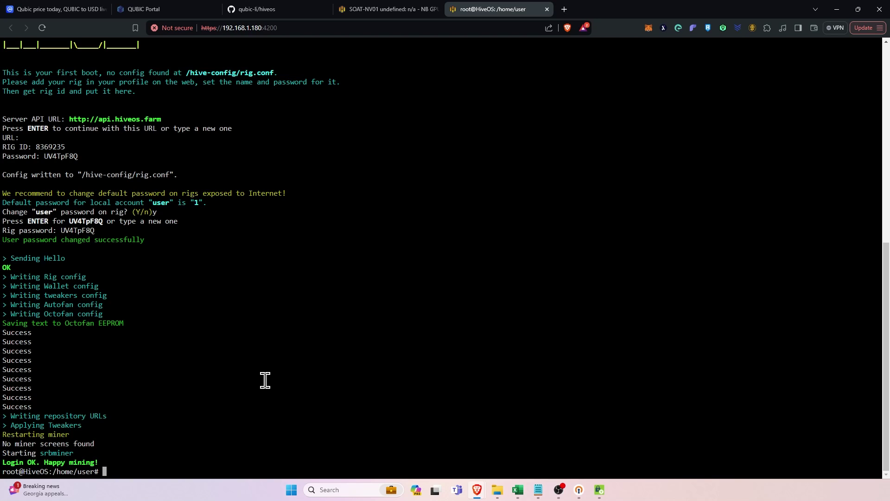
text(firstrun -f)
key(ctrl+u)
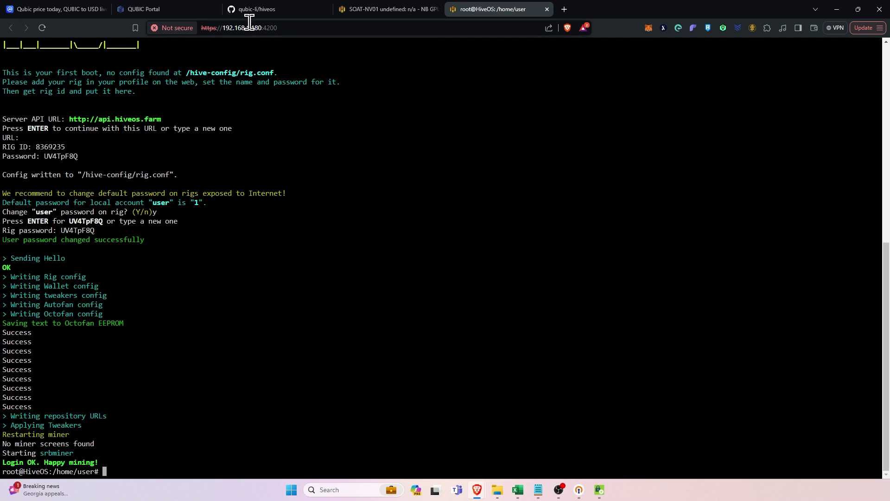
click(385, 13)
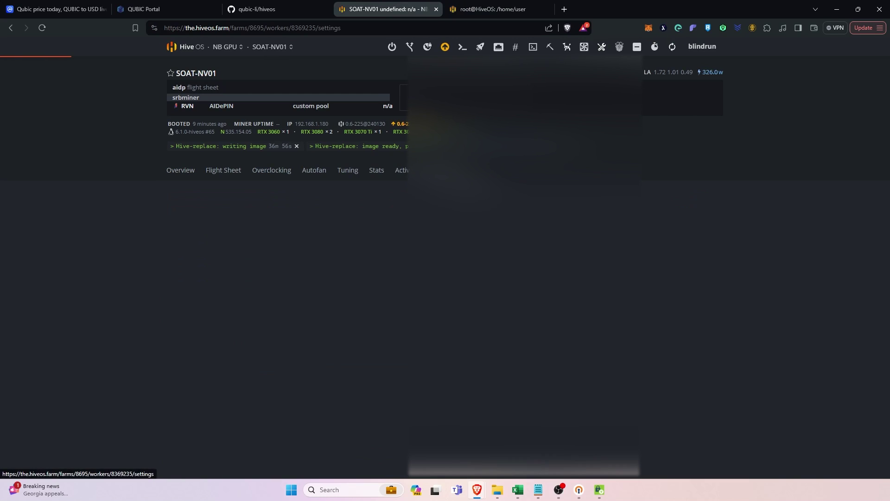
scroll(345, 236, down, 4)
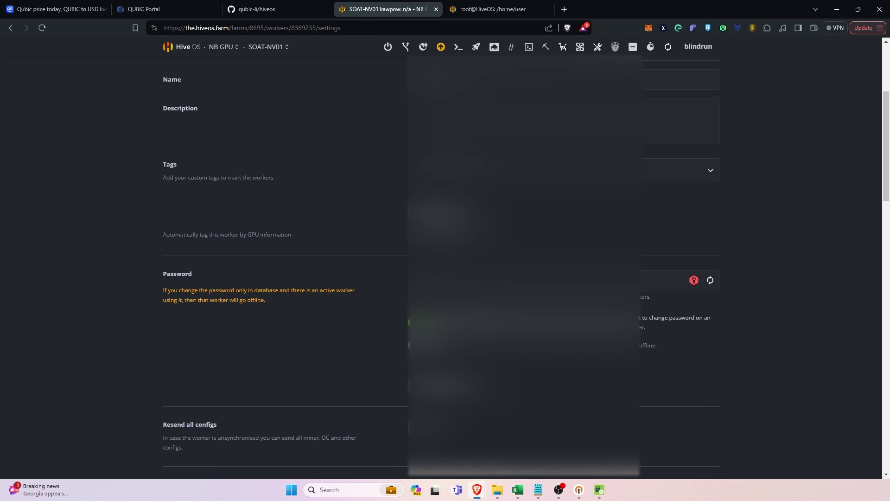
scroll(371, 209, up, 4)
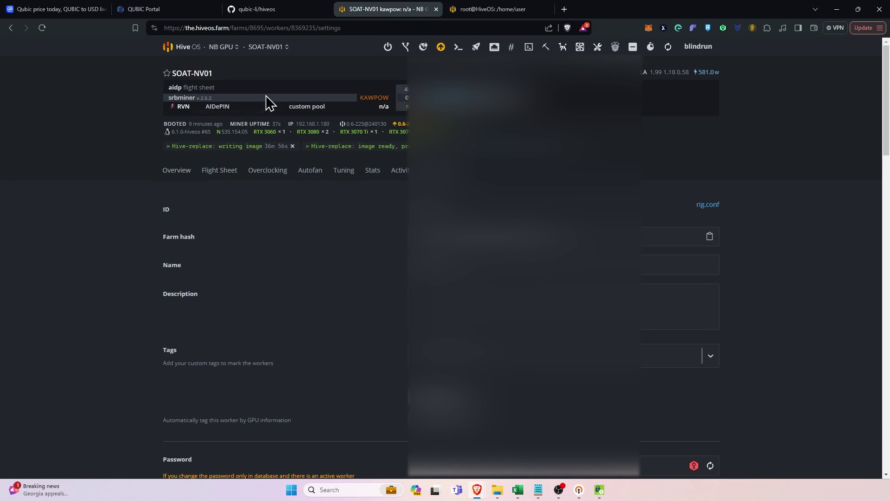
click(480, 14)
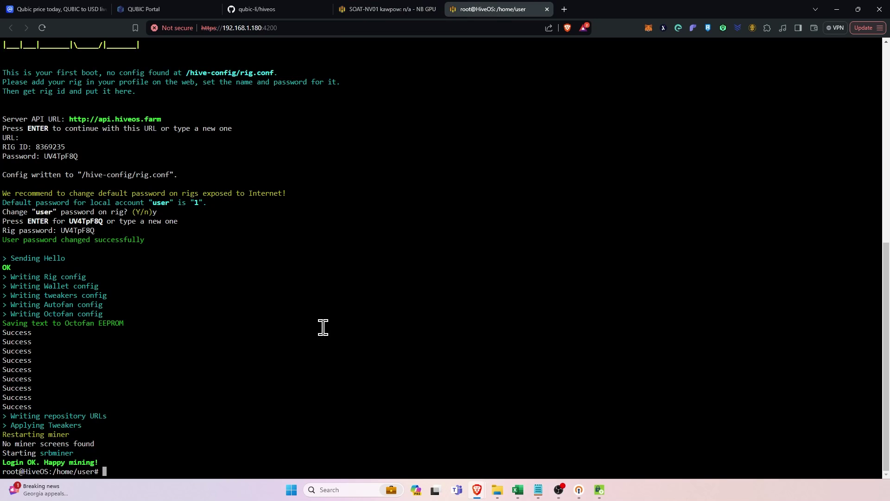
Paste and run the apt update/upgrade command that installs tmux 3.2a and jammy libc6 2.35.
right_click(214, 410)
click(250, 313)
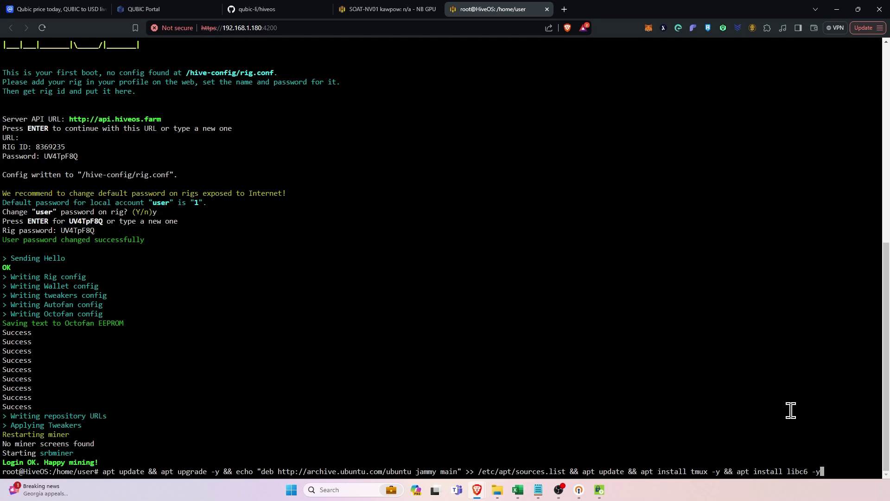
key(Return)
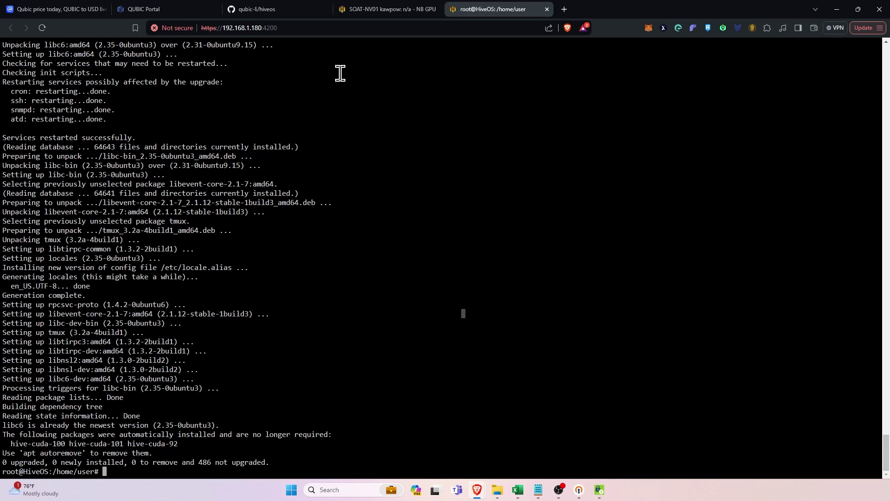
Review SOAT-NV01's current flight sheet, then go to the NB GPU farm's Flight Sheets list.
click(388, 10)
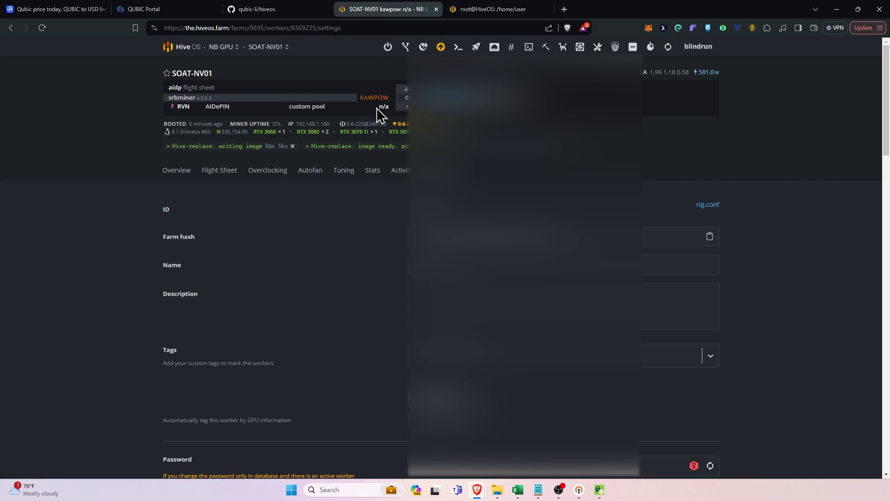
click(227, 172)
click(213, 175)
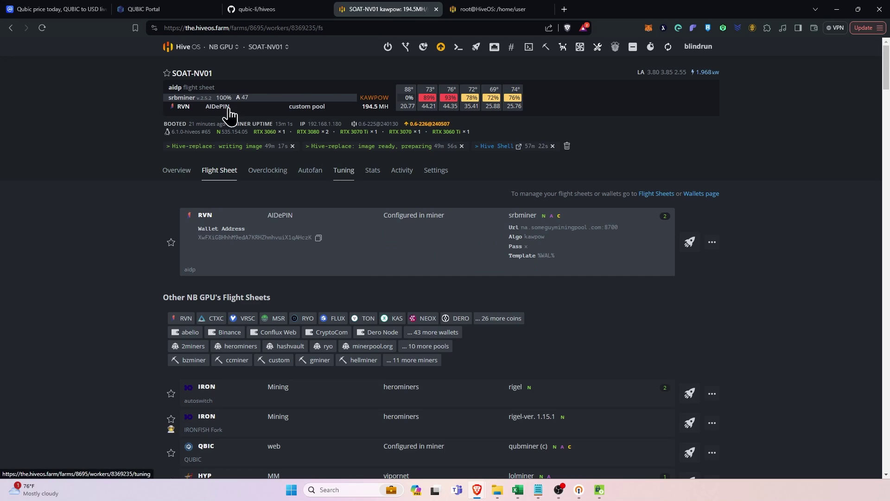
click(225, 47)
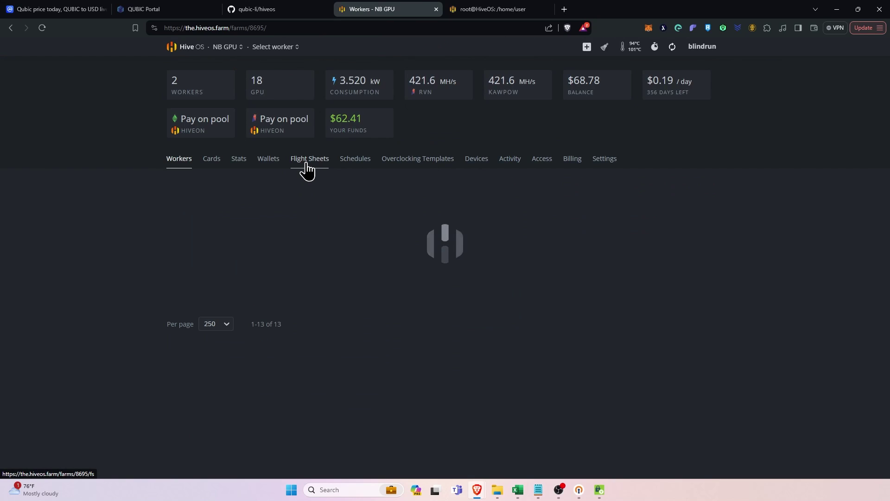
click(306, 164)
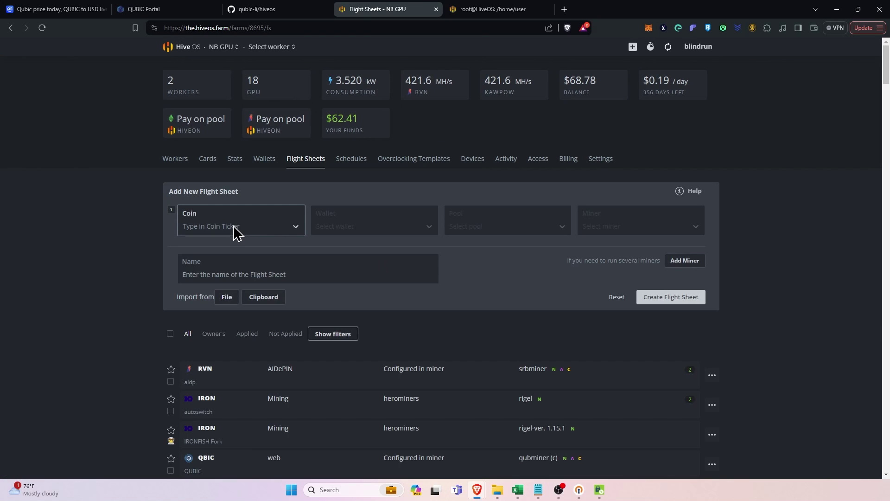
Choose QUBIC as the new flight sheet's coin and bring up the New Wallet form.
click(234, 226)
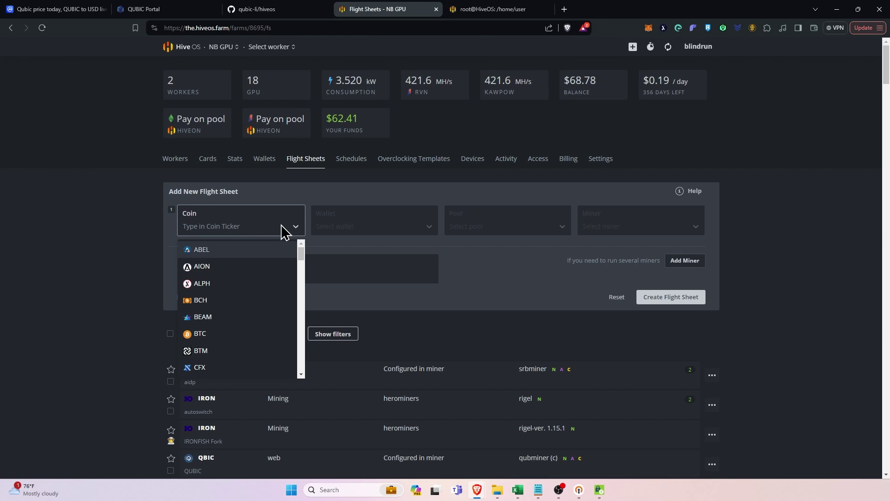
text(qub)
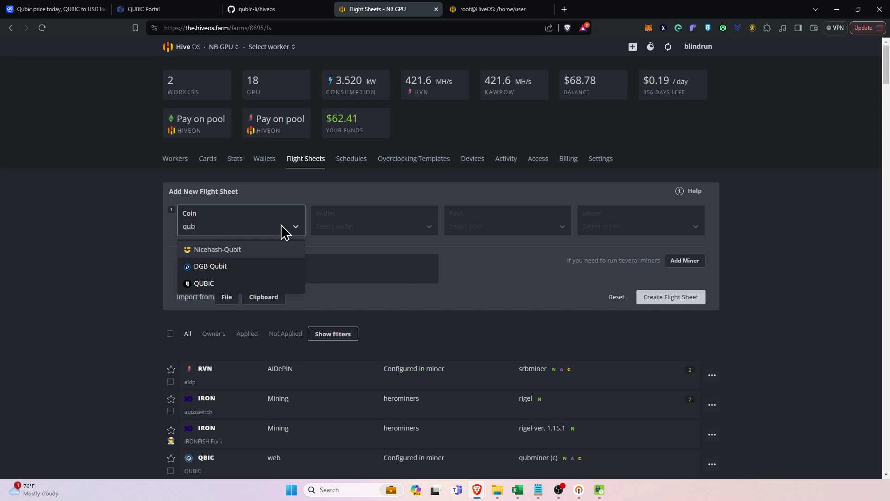
text(ic)
key(Return)
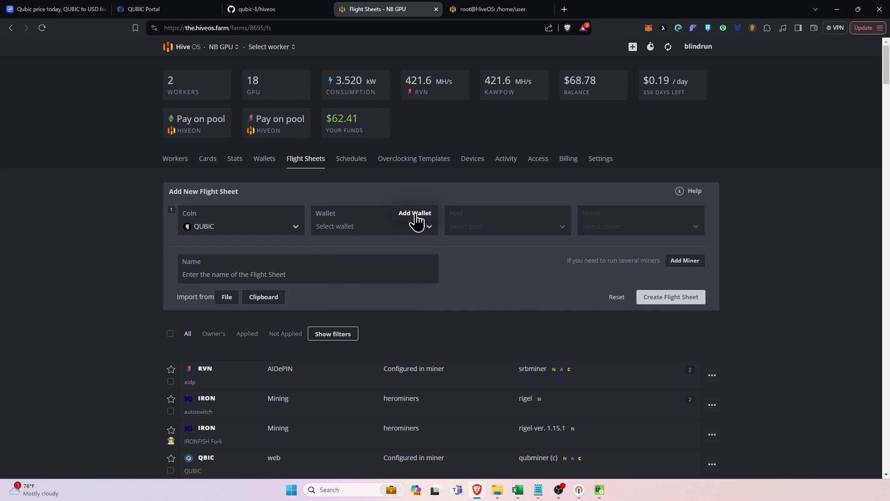
click(415, 214)
click(521, 378)
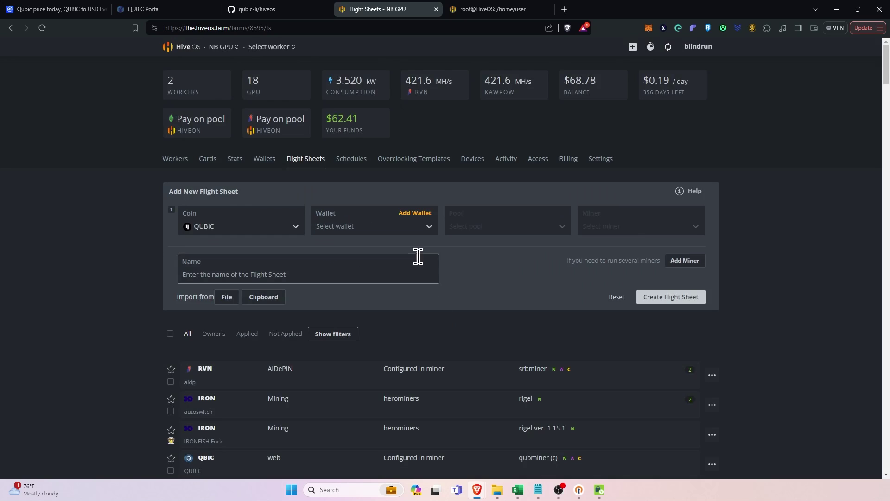
click(410, 214)
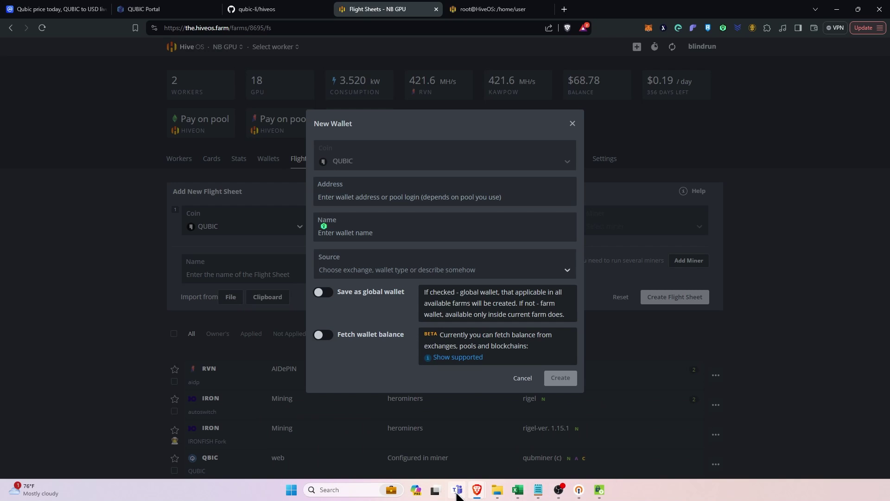
Create a QUBIC wallet named 'web' using the ID copied from Qubic Wallet as its address.
mouse_move(475, 495)
click(505, 462)
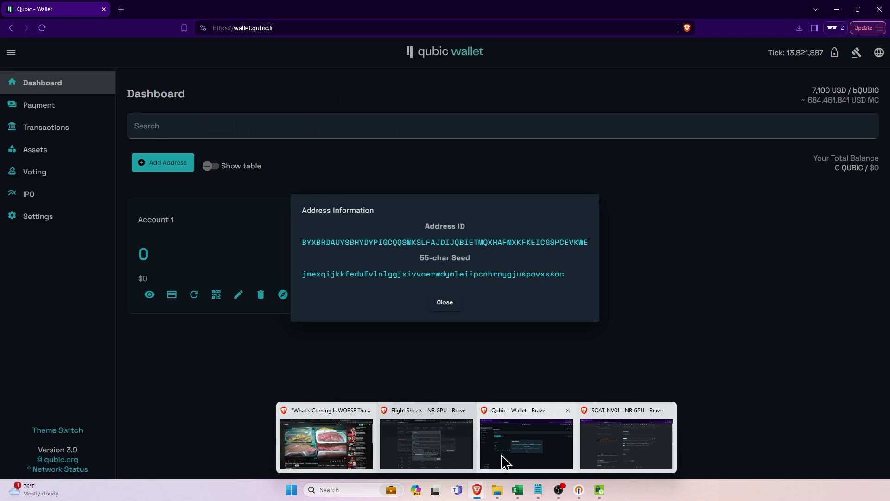
click(504, 243)
click(837, 11)
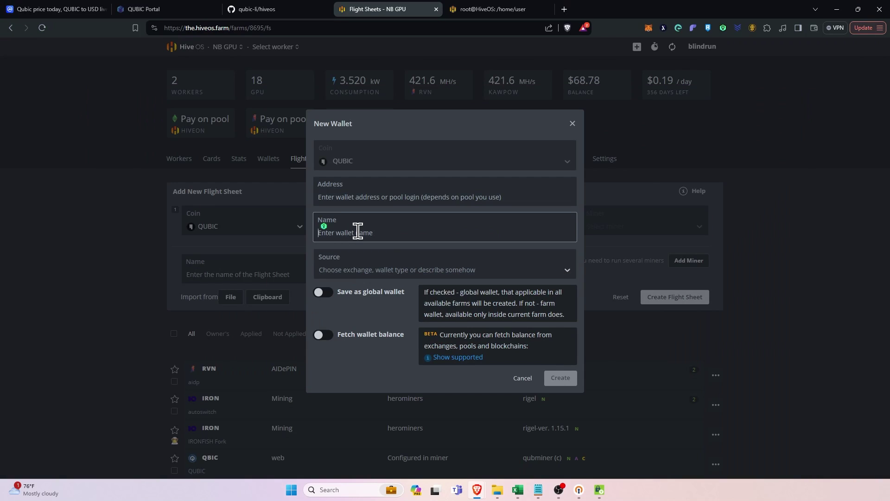
key(ctrl+v)
click(376, 199)
key(ctrl+v)
double_click(387, 230)
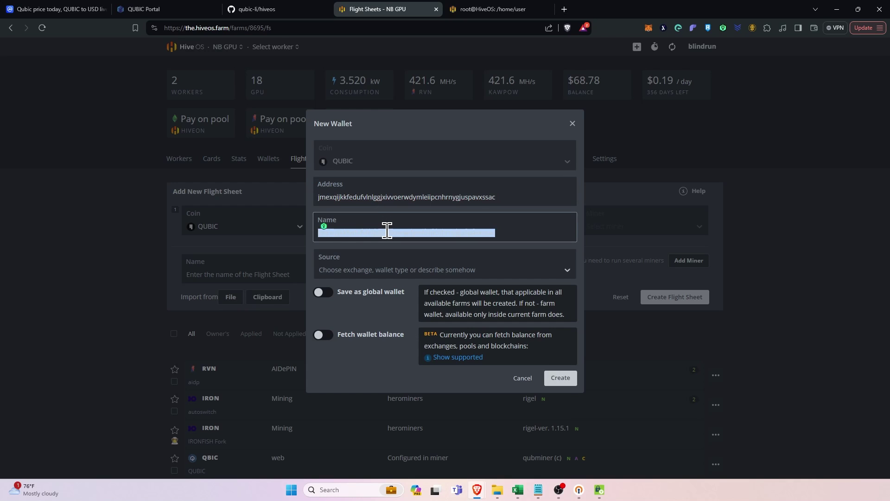
text(web)
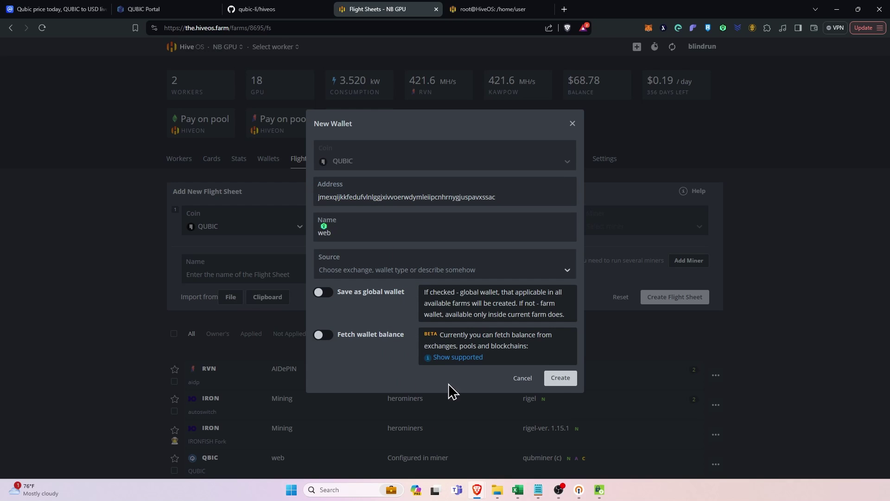
click(556, 385)
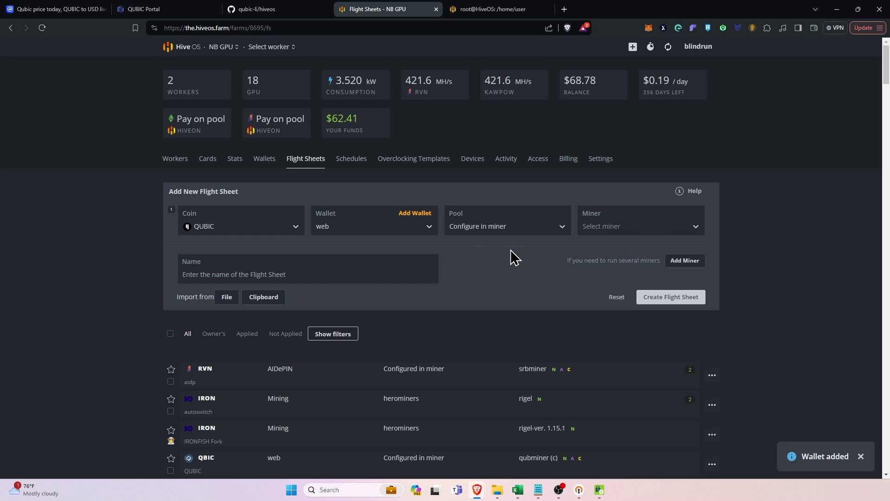
Select the Custom miner for the flight sheet and open its configuration.
click(625, 228)
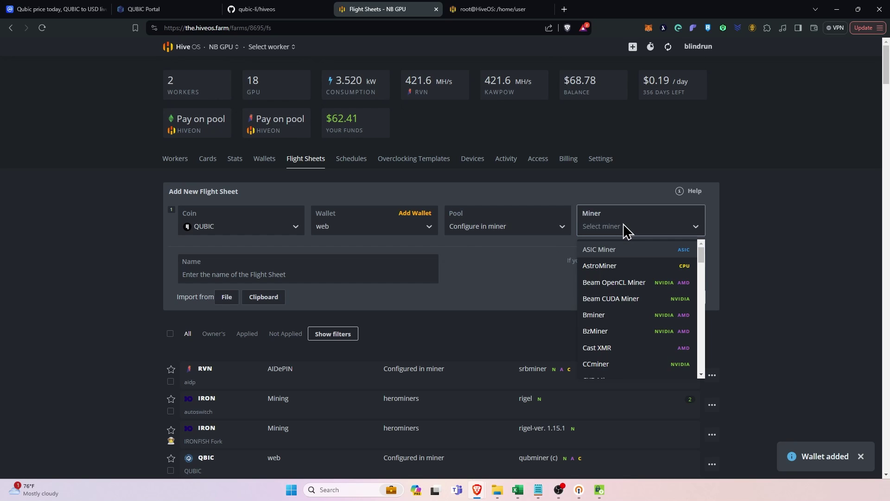
text(cust)
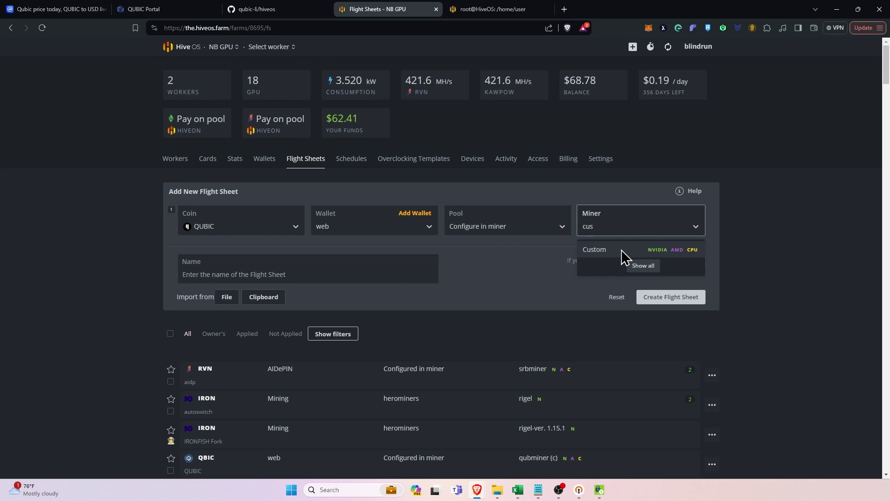
click(621, 251)
click(672, 215)
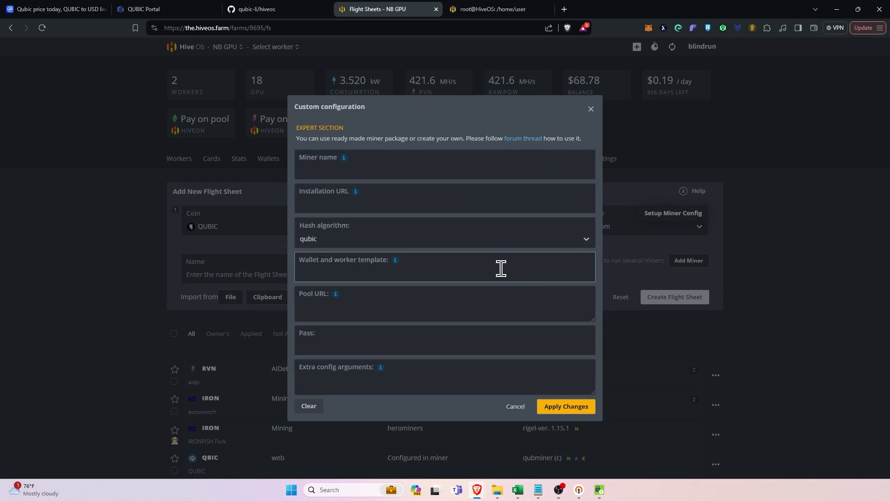
Copy the qubminer release link from the qubic-li/hiveos README and paste it as the installation URL.
click(258, 11)
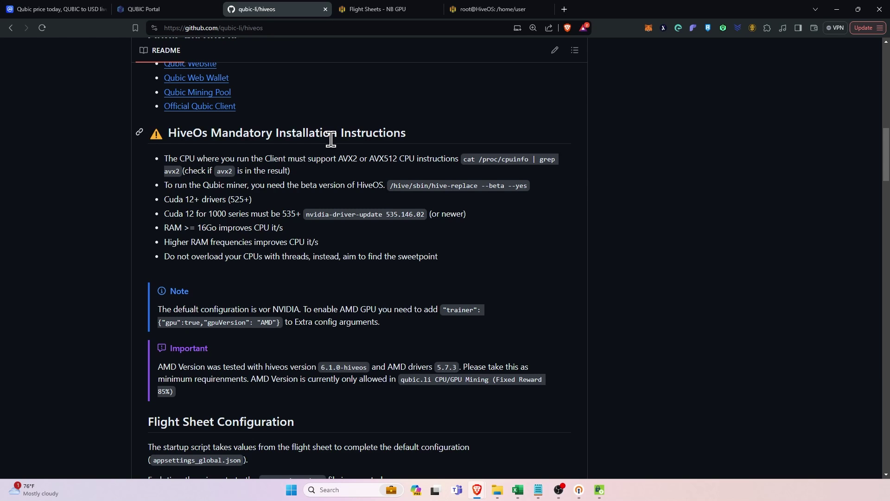
scroll(304, 241, up, 5)
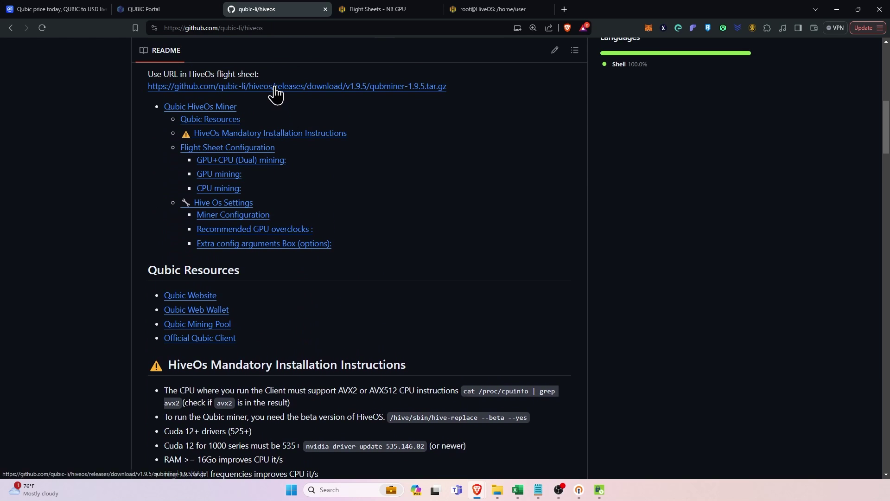
right_click(275, 89)
click(327, 156)
click(371, 11)
click(323, 203)
right_click(324, 204)
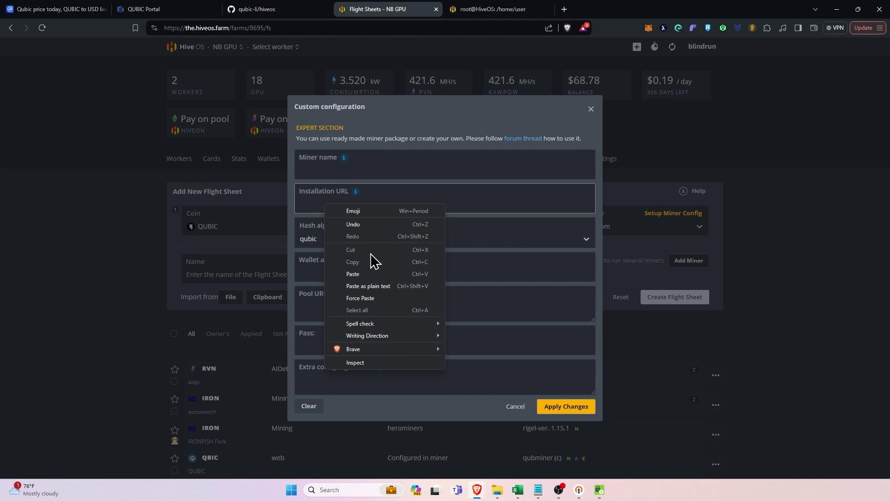
click(371, 274)
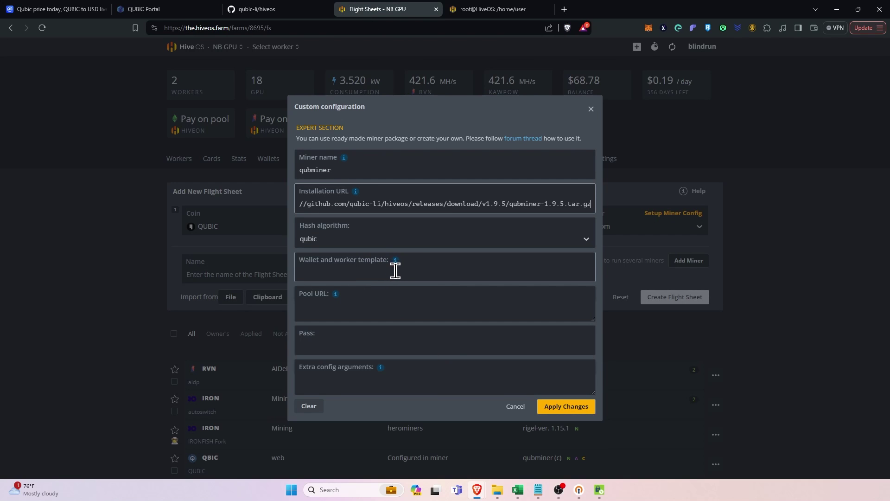
Set the wallet and worker template to %WORKER_NAME%.
click(394, 270)
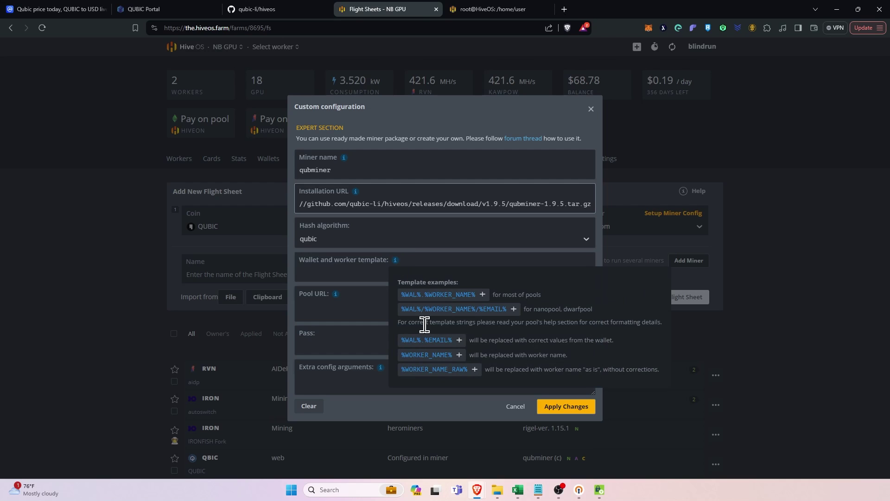
click(427, 355)
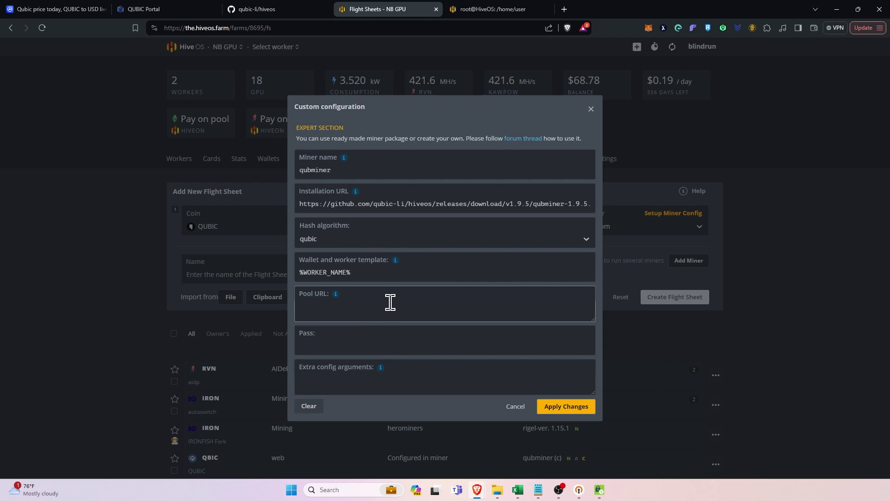
click(277, 11)
Scroll the README to study the example's trainer cpuVersion GENERIC and accessToken lines.
scroll(362, 237, down, 15)
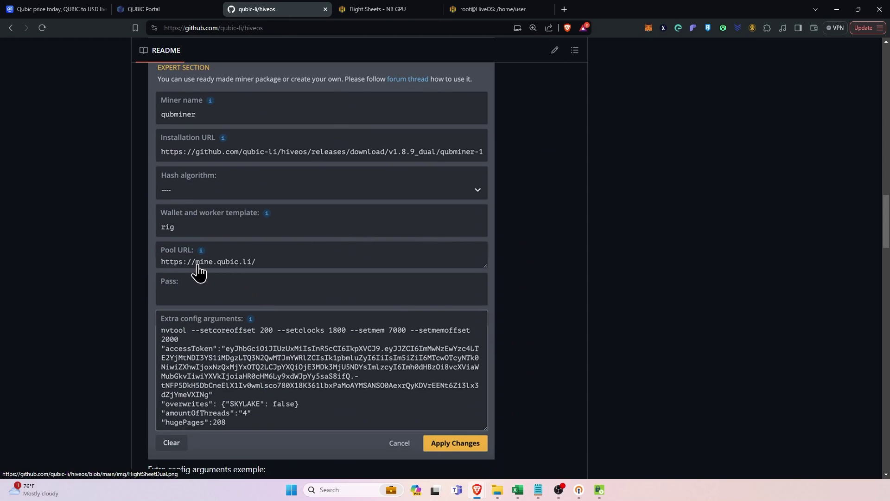
click(366, 14)
click(276, 10)
scroll(357, 210, down, 12)
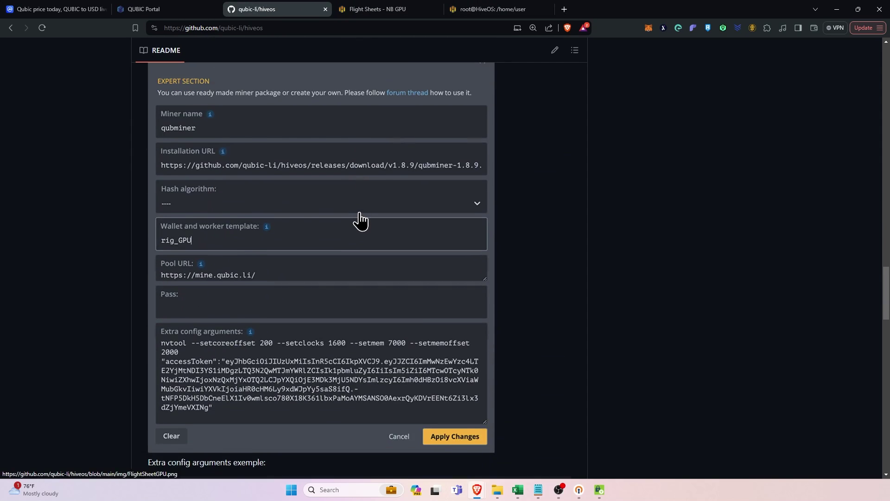
scroll(360, 219, down, 10)
scroll(362, 218, up, 20)
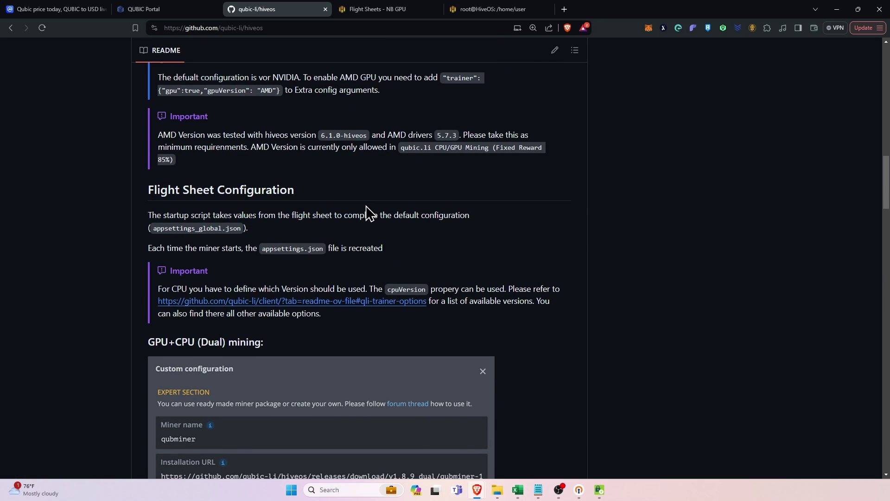
scroll(366, 214, down, 5)
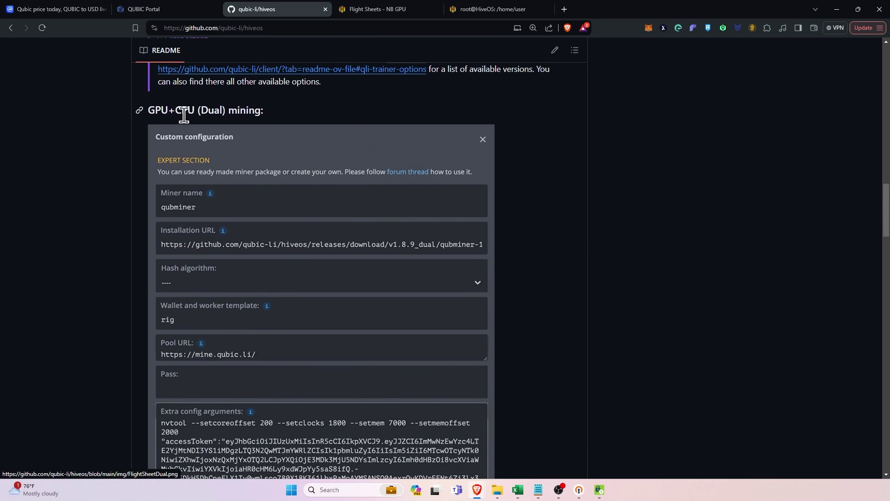
scroll(304, 193, down, 10)
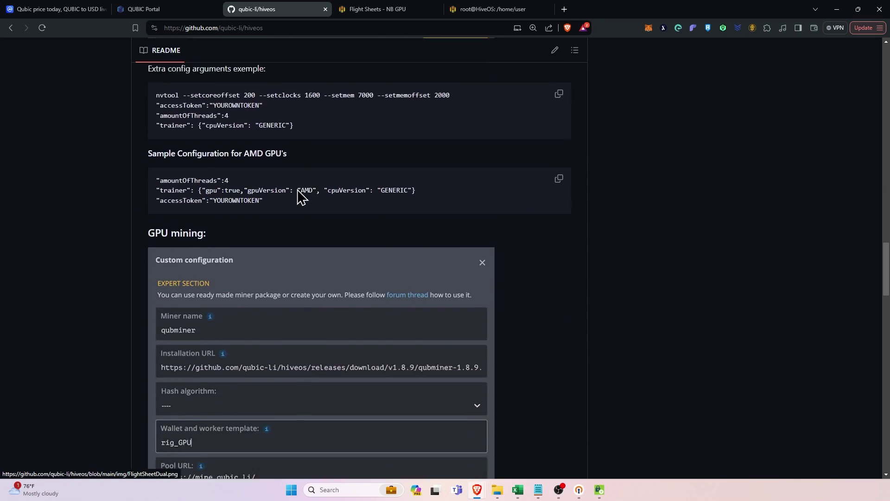
scroll(187, 193, down, 1)
scroll(253, 192, down, 13)
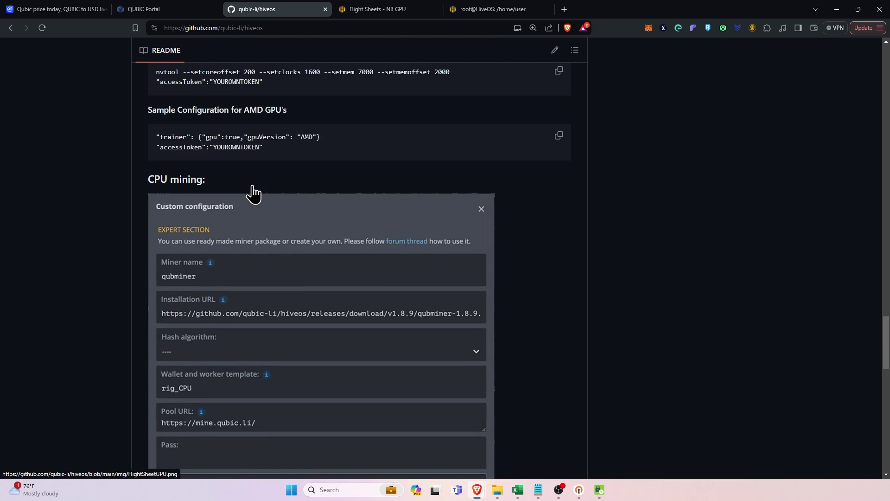
scroll(210, 188, up, 12)
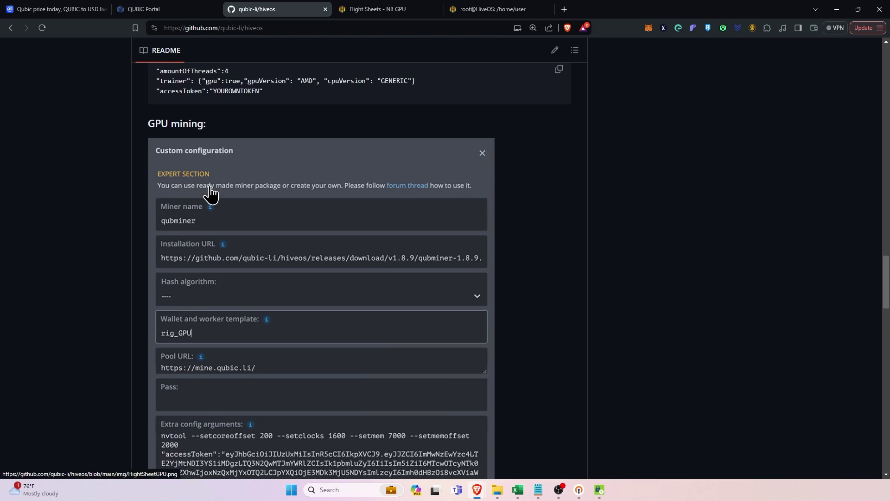
scroll(211, 190, up, 4)
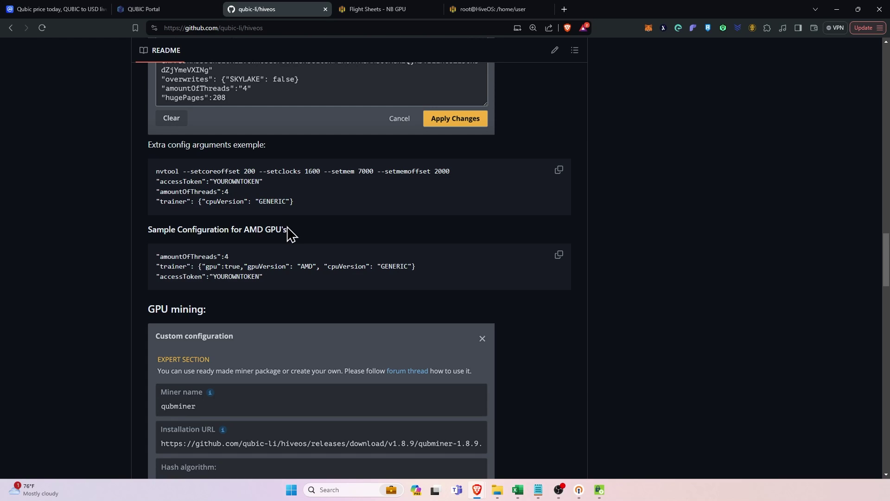
drag(155, 201, 301, 215)
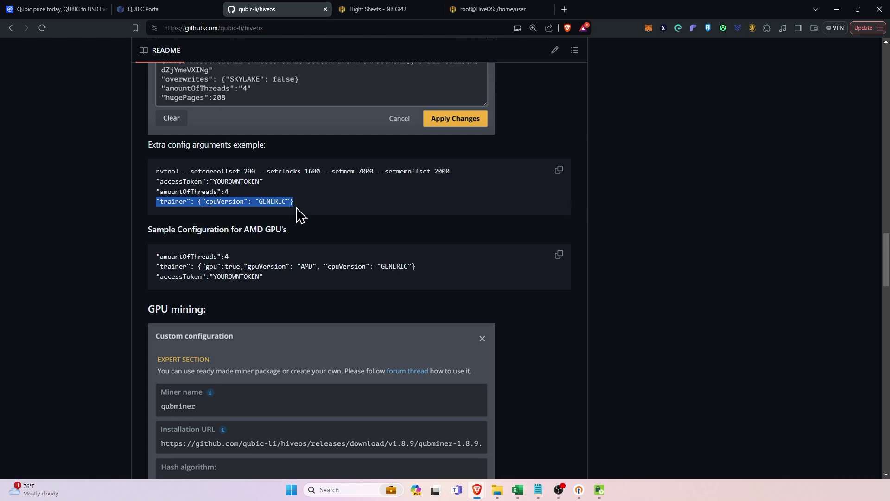
click(183, 185)
drag(166, 182, 264, 181)
click(265, 181)
drag(311, 204, 155, 202)
click(303, 212)
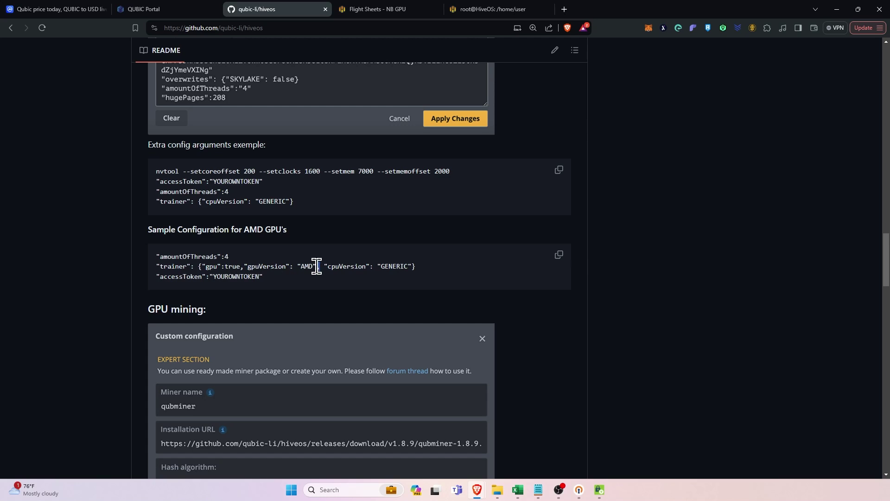
Copy the README's GPU extra config arguments example with its nvtool line and accessToken placeholder.
drag(316, 266, 274, 267)
click(304, 281)
scroll(306, 279, down, 5)
scroll(306, 278, up, 5)
scroll(308, 274, down, 3)
scroll(306, 269, up, 4)
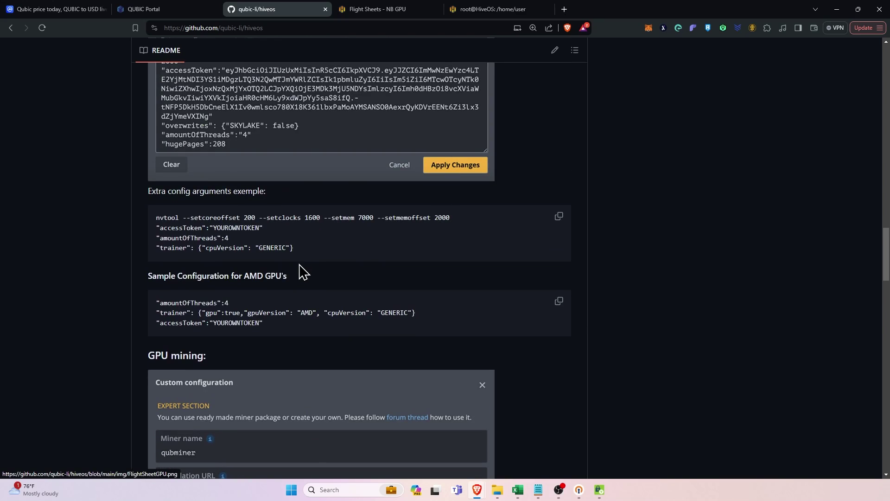
drag(158, 225, 463, 222)
click(468, 232)
scroll(345, 258, down, 12)
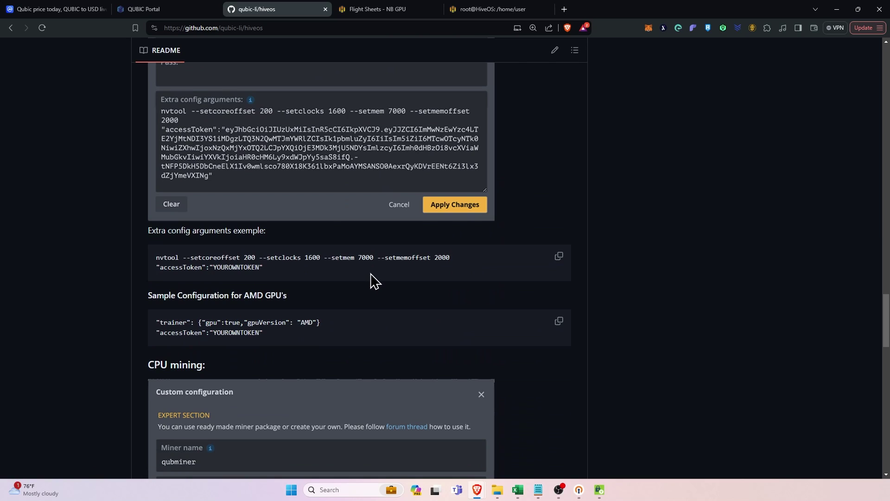
scroll(378, 285, down, 1)
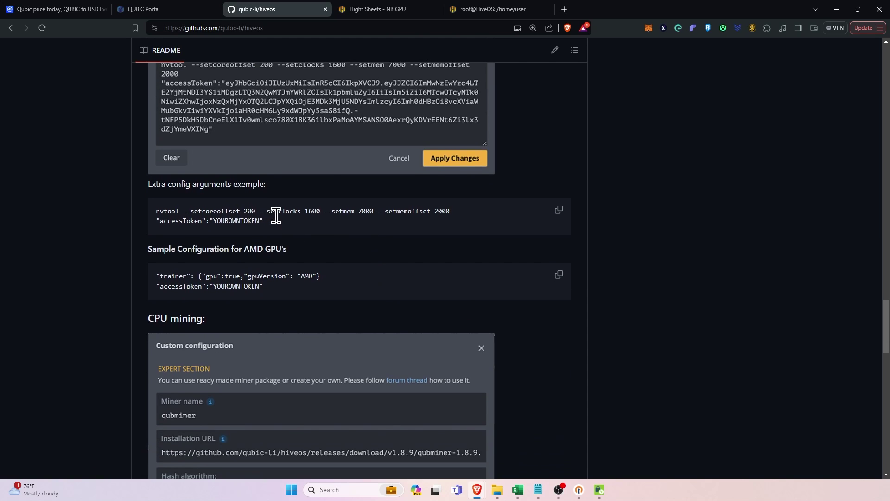
click(559, 210)
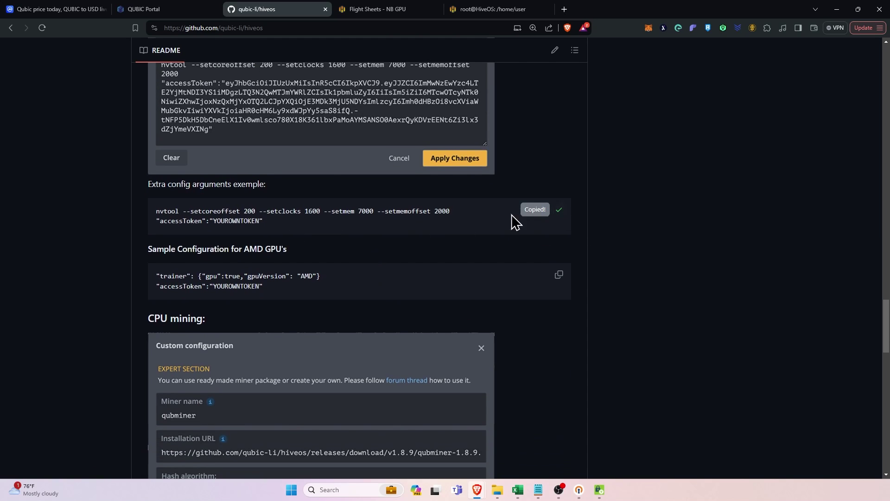
scroll(287, 232, up, 1)
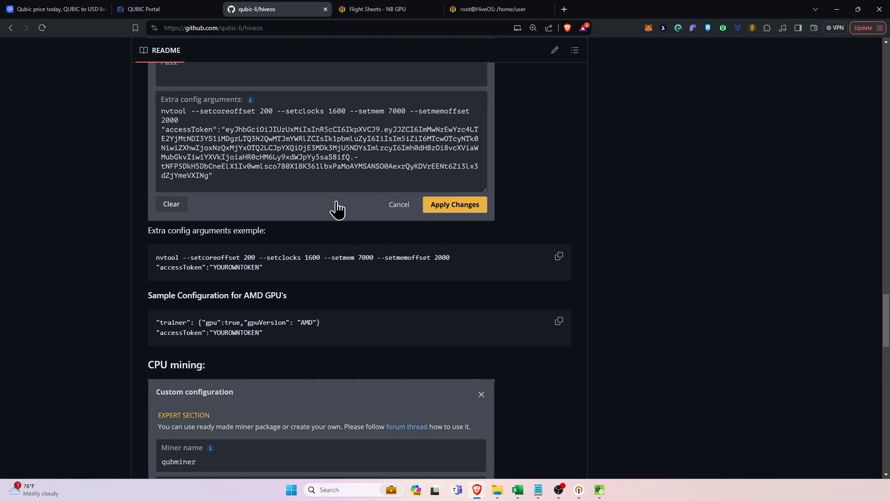
Paste the copied example into the custom configuration's Extra config arguments.
click(388, 10)
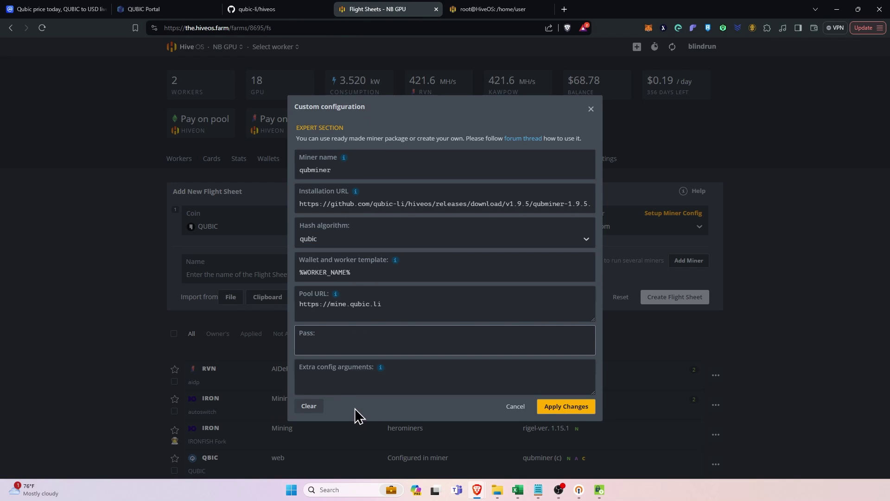
click(327, 379)
right_click(326, 379)
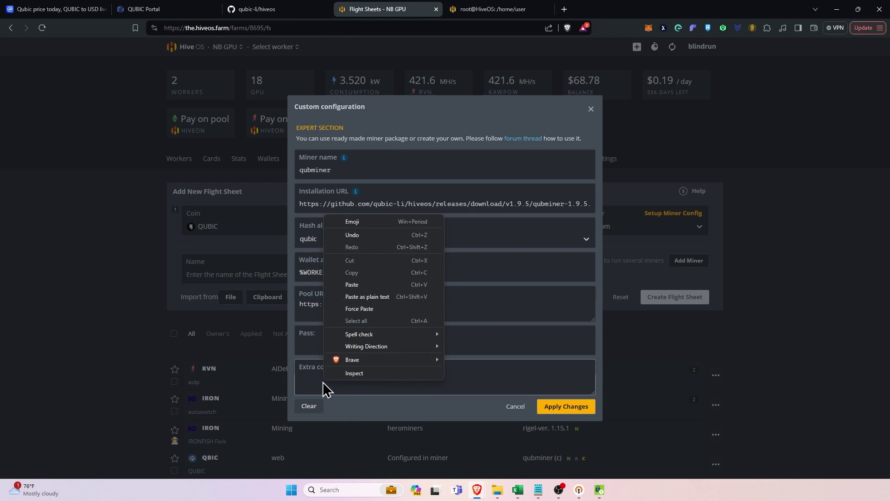
click(365, 286)
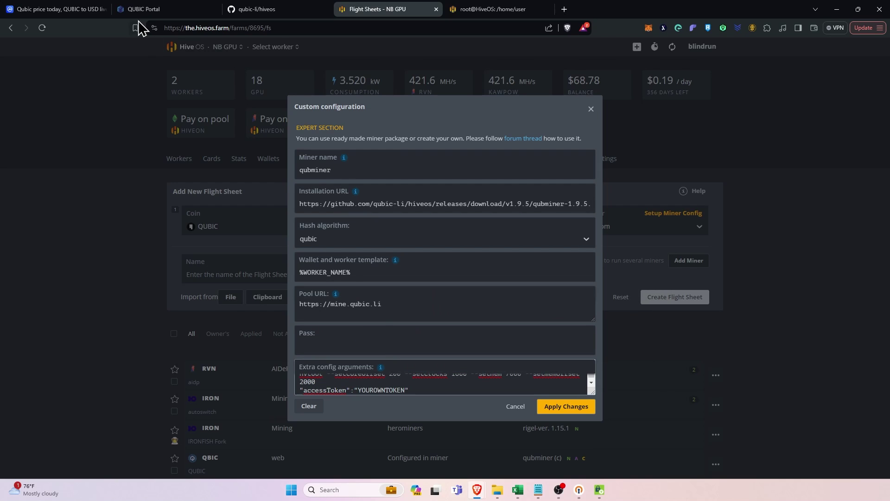
Copy the access token from QUBIC Portal and paste it over the YOUROWNTOKEN placeholder.
click(153, 10)
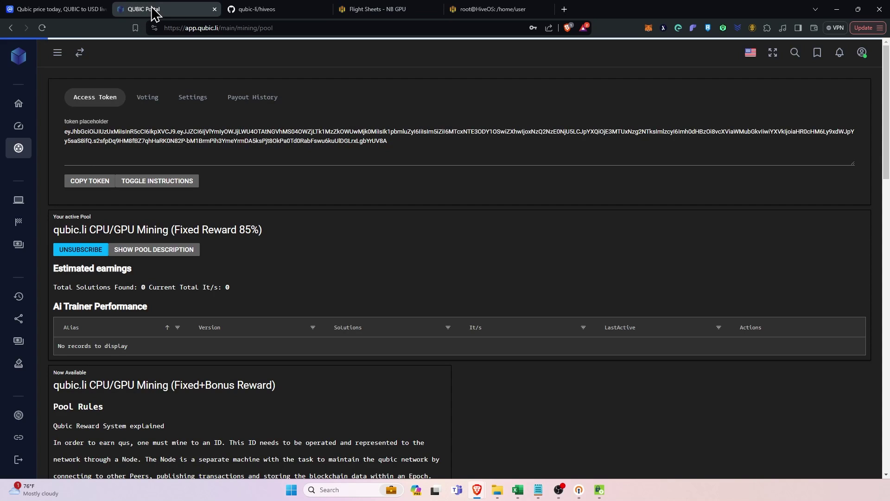
triple_click(126, 131)
right_click(152, 137)
click(167, 143)
click(284, 9)
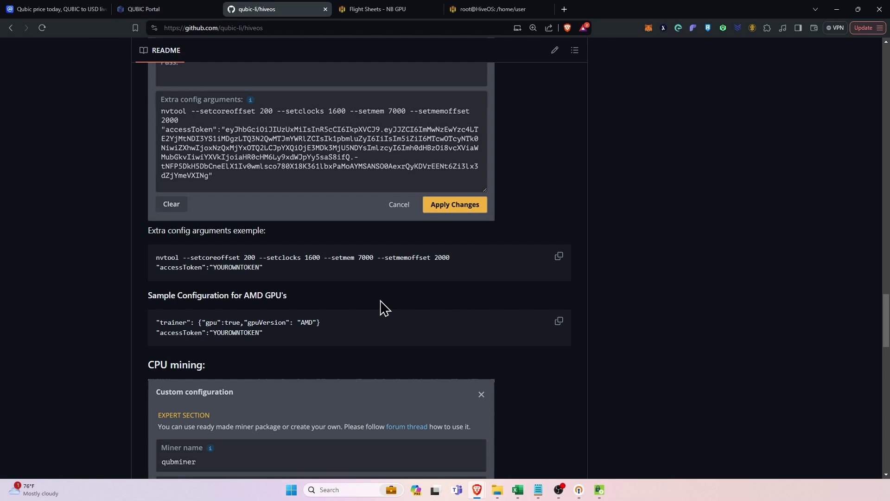
click(376, 9)
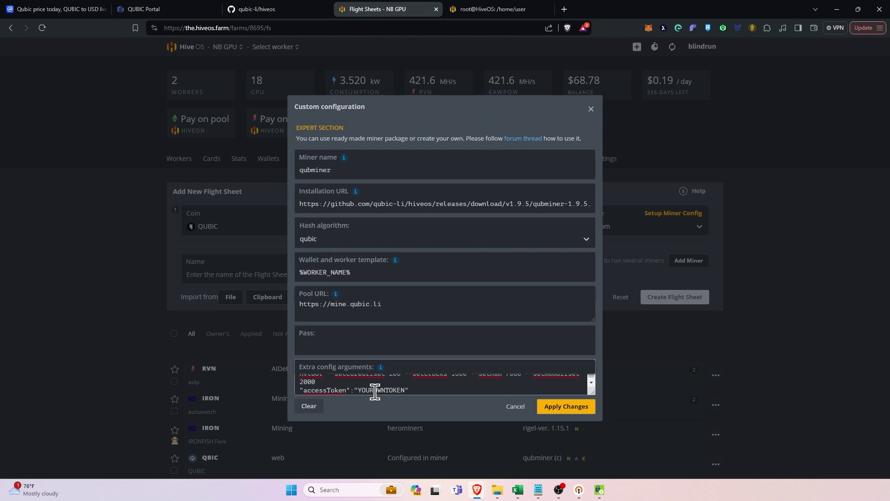
drag(361, 388, 401, 385)
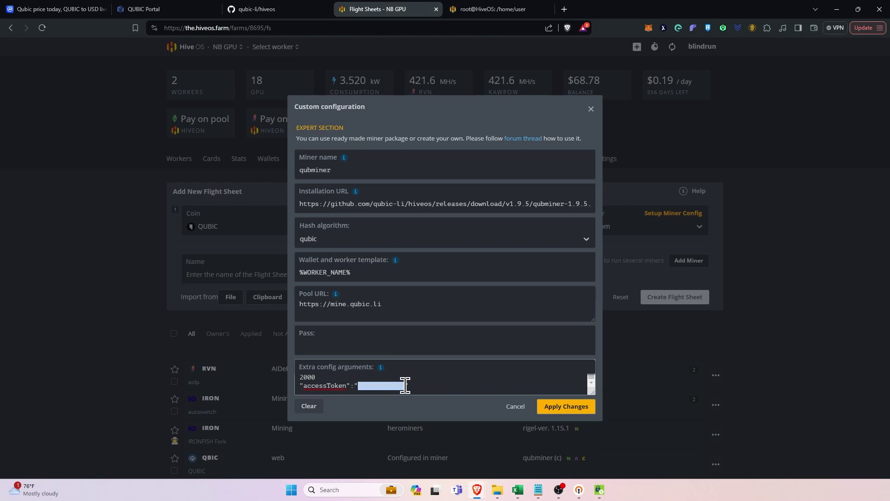
right_click(387, 387)
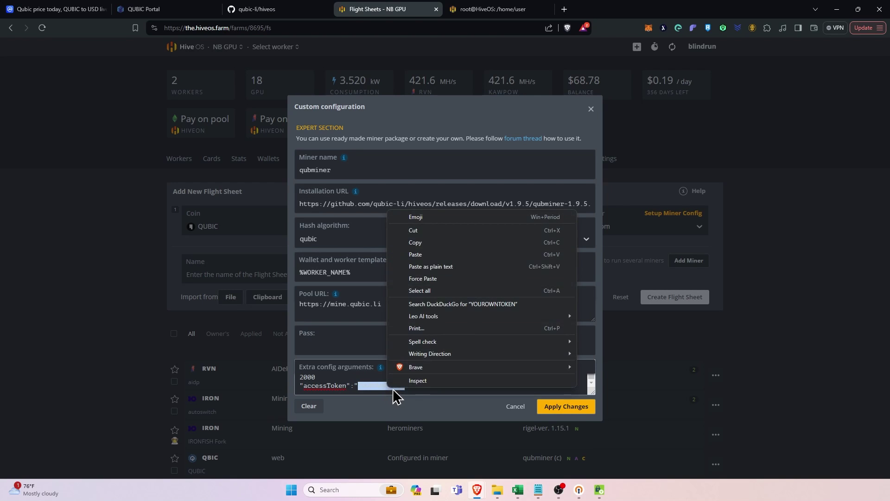
click(422, 254)
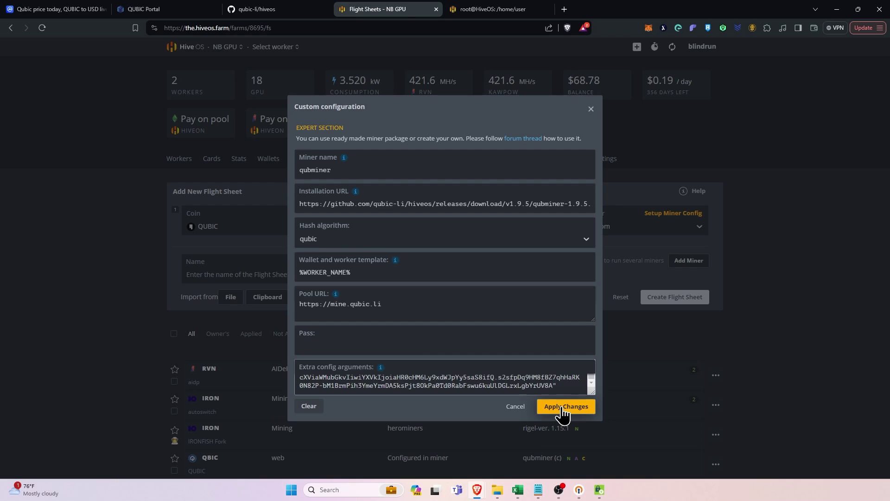
Delete the nvtool line and blank first line so extra config starts with accessToken, checking against the README.
scroll(453, 382, up, 3)
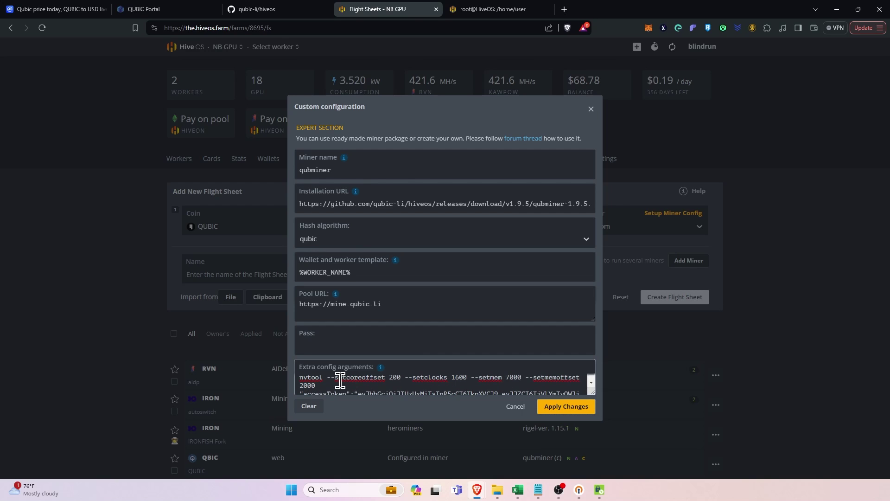
drag(327, 382, 290, 374)
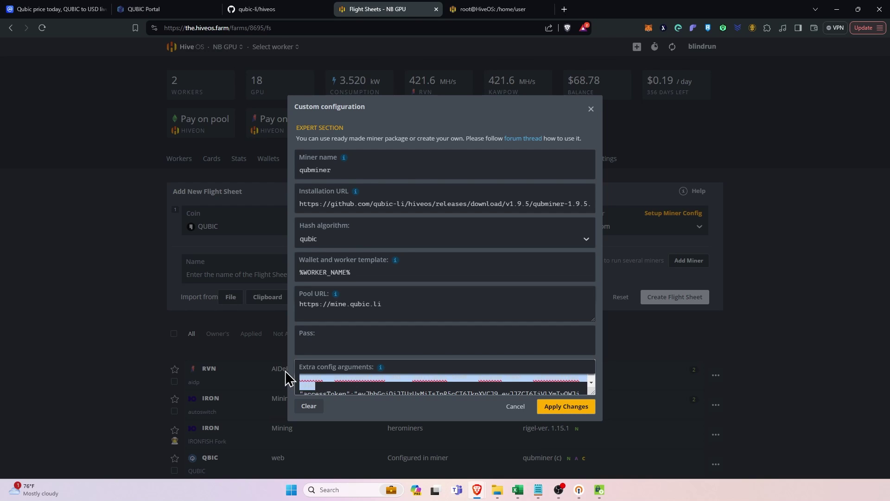
key(BackSpace)
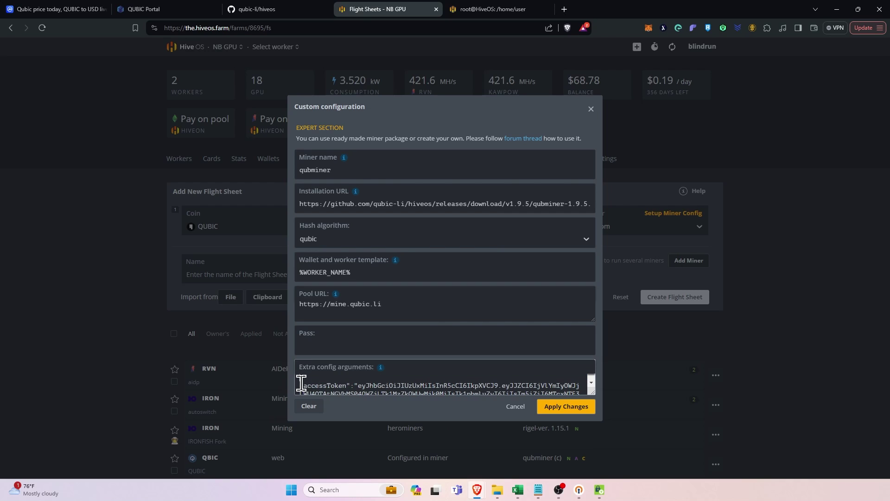
key(BackSpace)
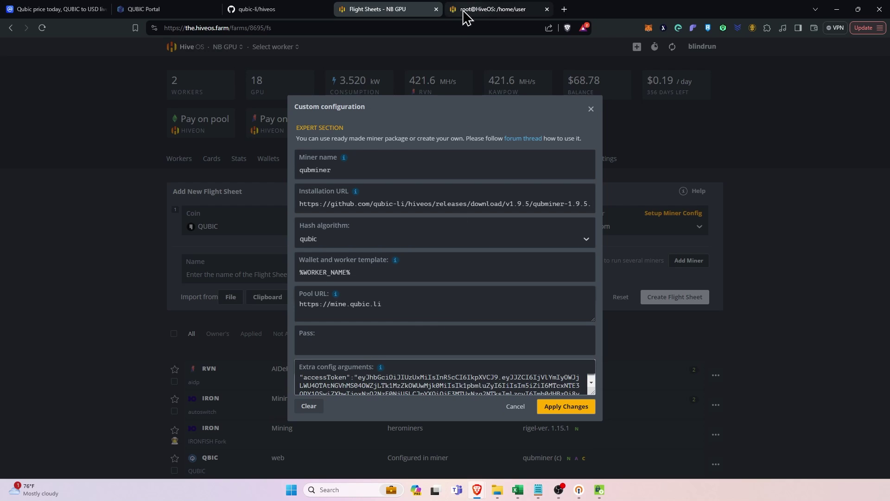
click(258, 8)
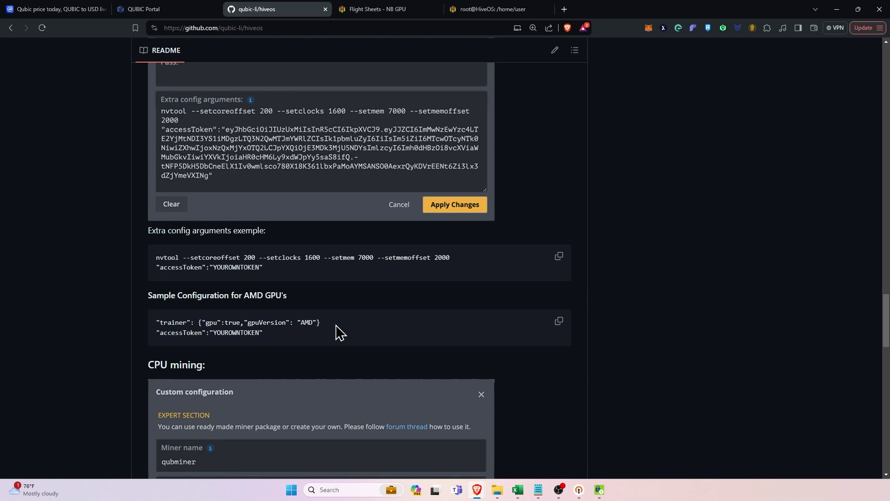
drag(320, 322, 173, 320)
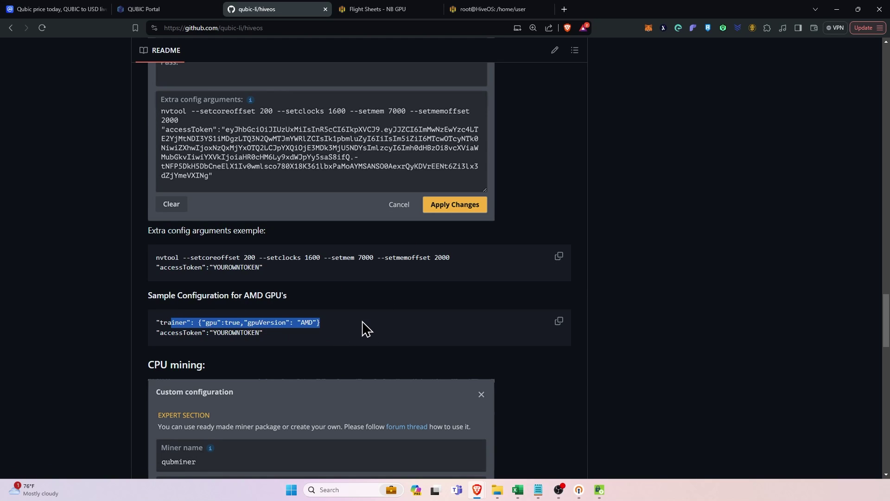
click(296, 323)
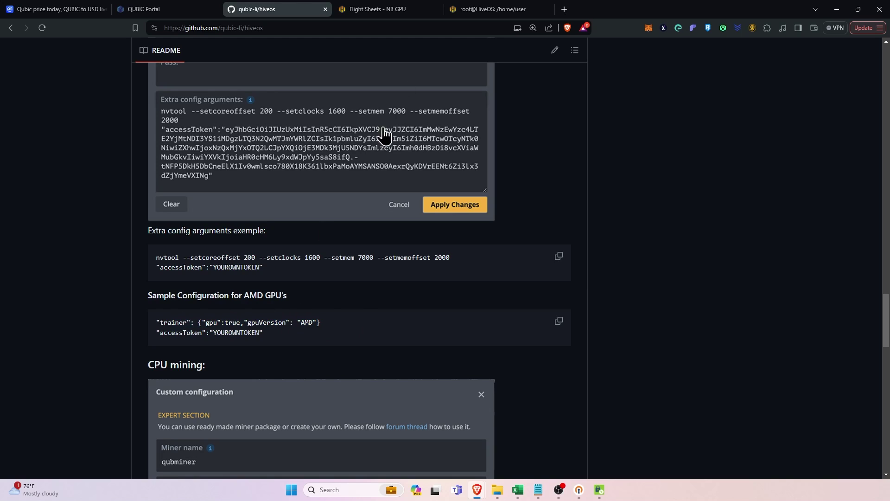
click(389, 11)
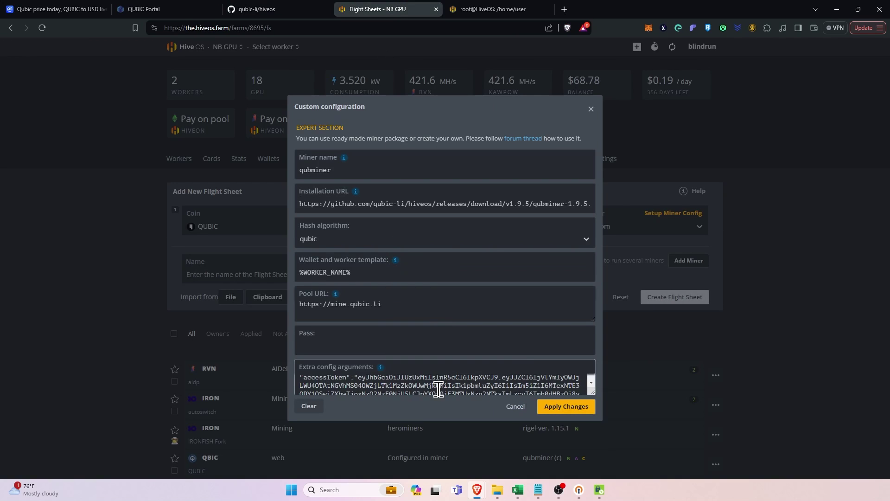
Create the QUBIC qubminer flight sheet and launch it on worker SOAT-NV01.
click(565, 408)
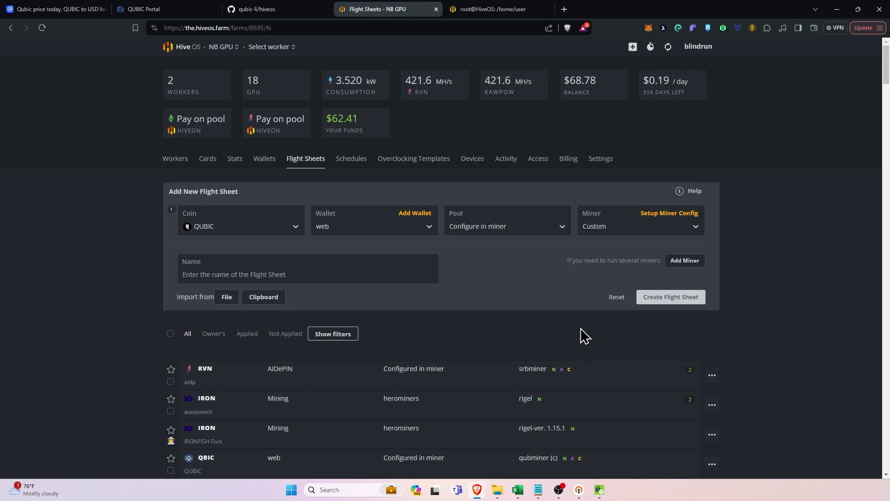
click(675, 300)
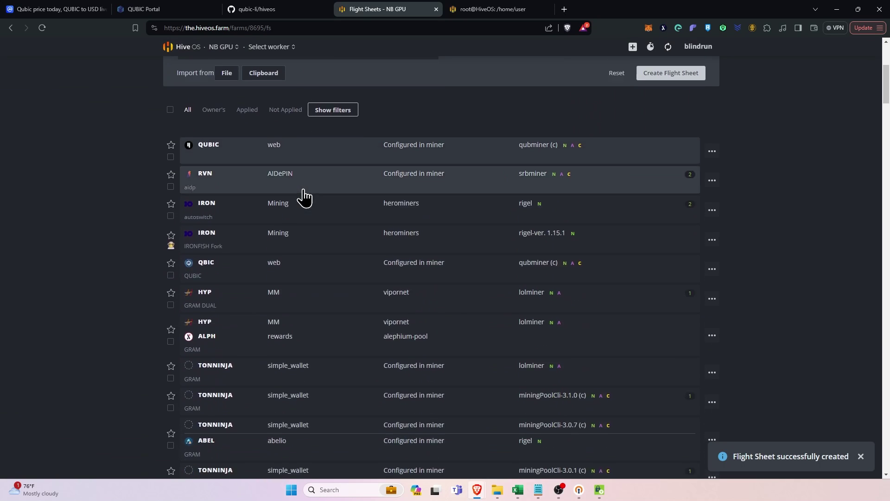
click(175, 161)
click(218, 186)
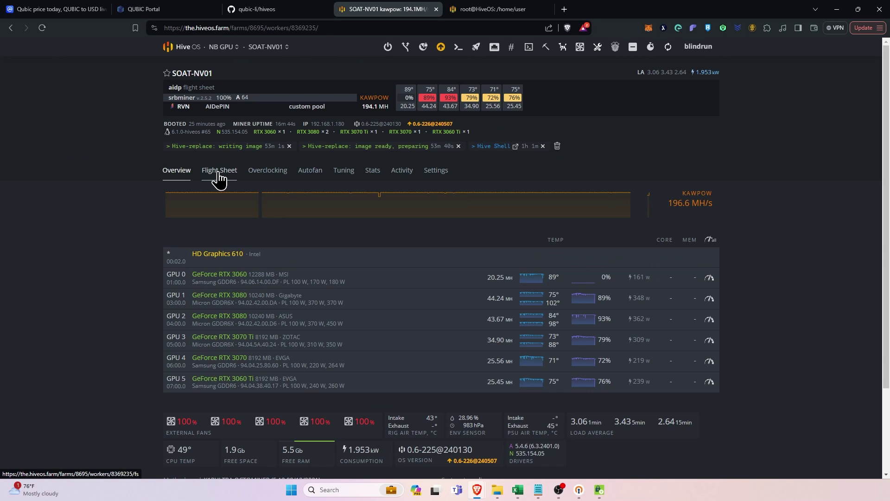
scroll(661, 303, down, 2)
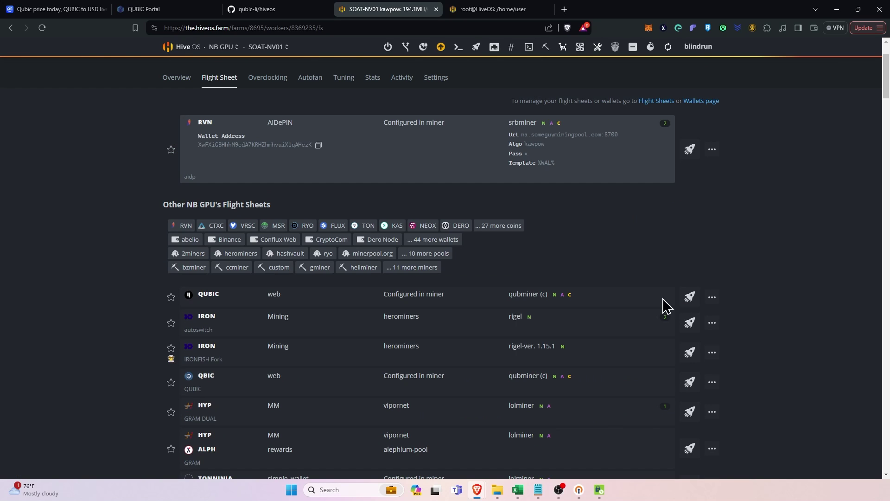
click(689, 296)
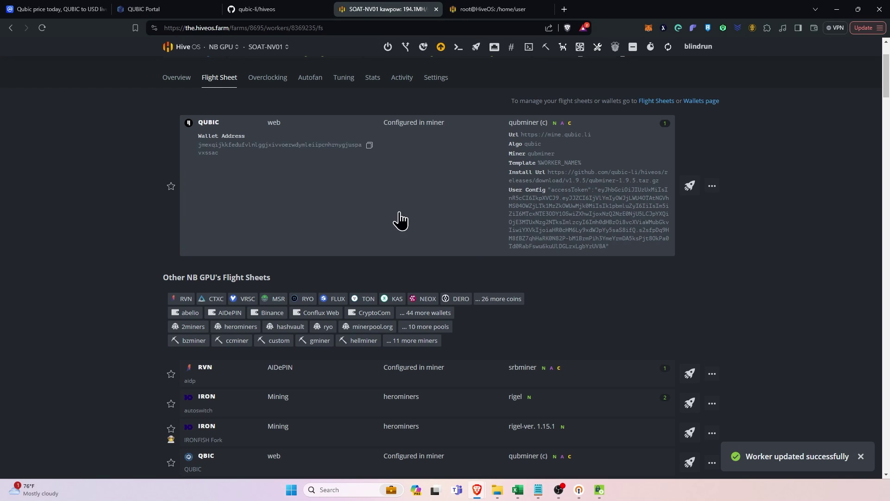
scroll(346, 207, up, 2)
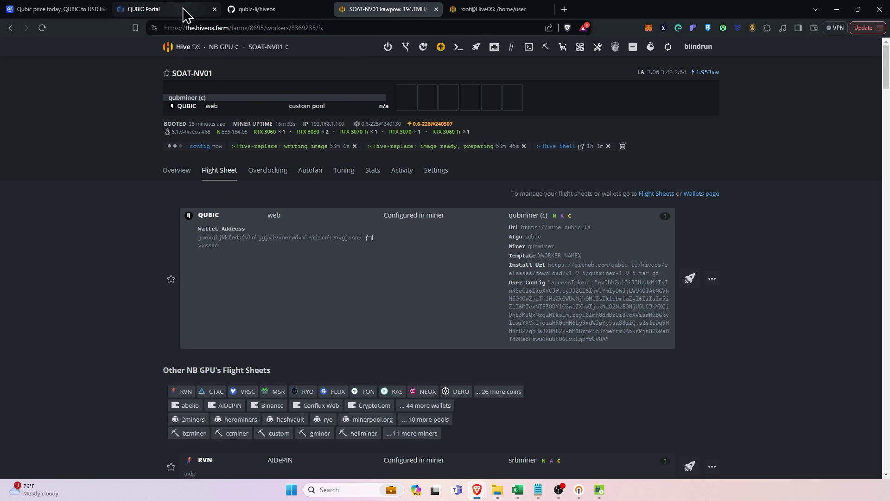
Paste the Qubic Wallet value into QUBIC Portal's Pay Out Account field and try saving it.
click(157, 11)
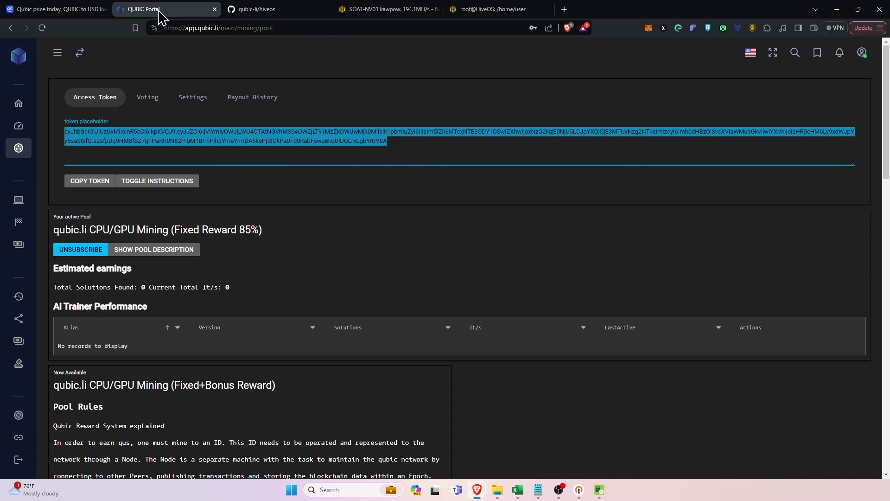
click(189, 100)
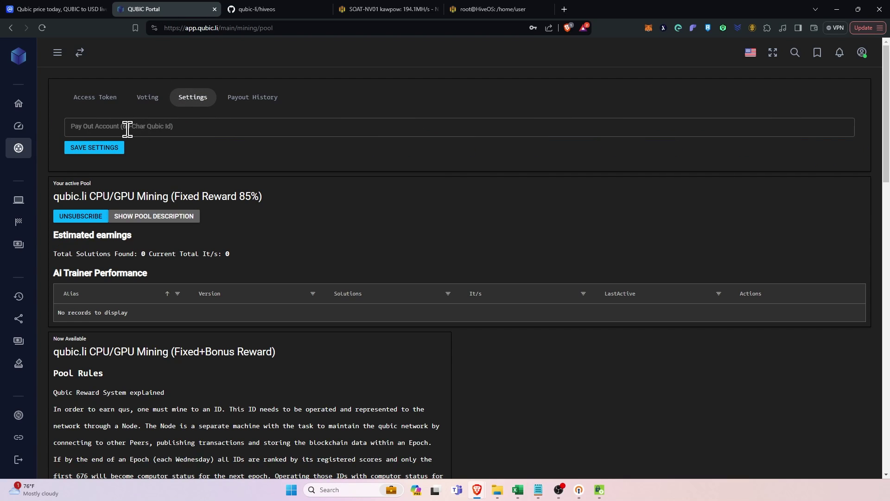
click(127, 129)
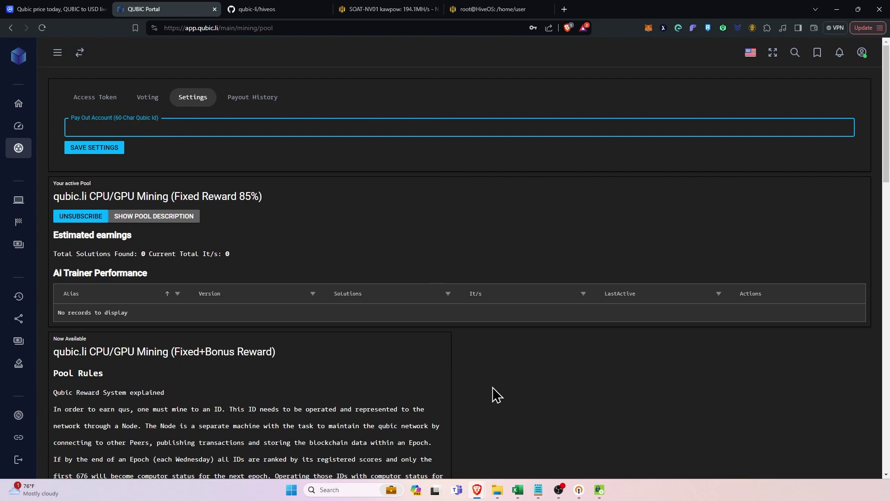
mouse_move(486, 496)
click(516, 454)
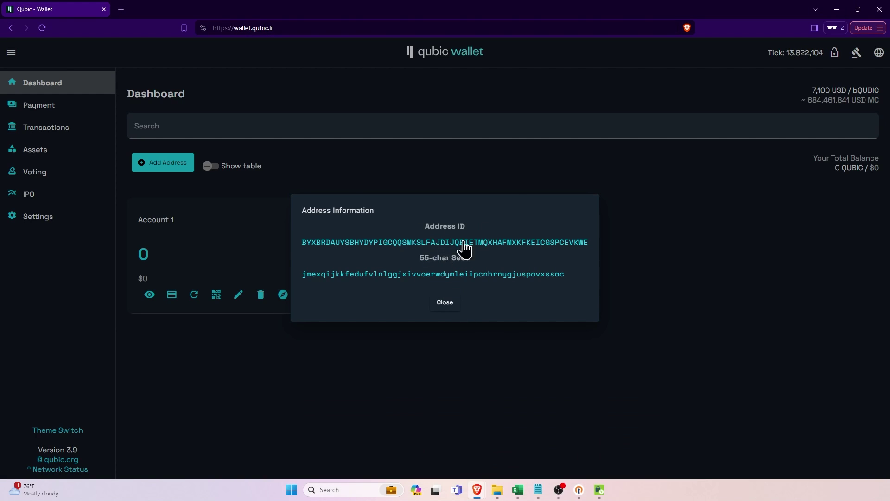
click(838, 11)
click(155, 126)
right_click(155, 126)
click(183, 188)
click(95, 149)
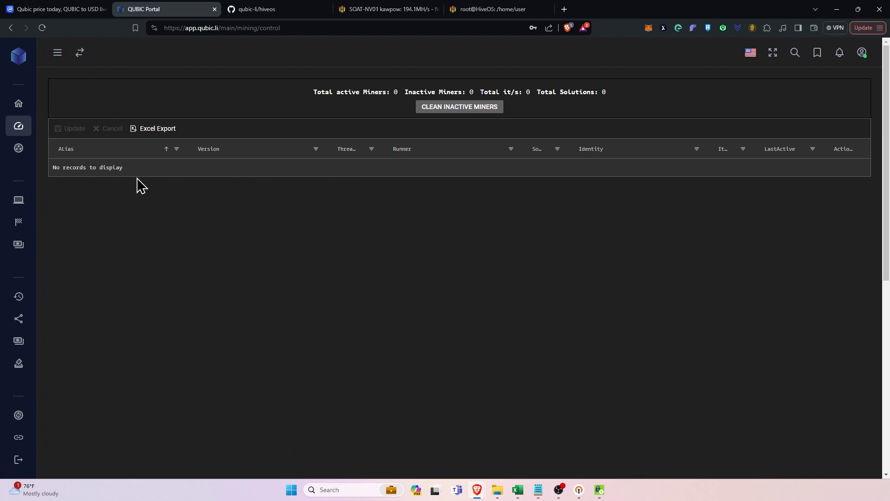
Check the empty pool payout history, then close and minimize the Qubic Wallet's Address Information.
click(27, 151)
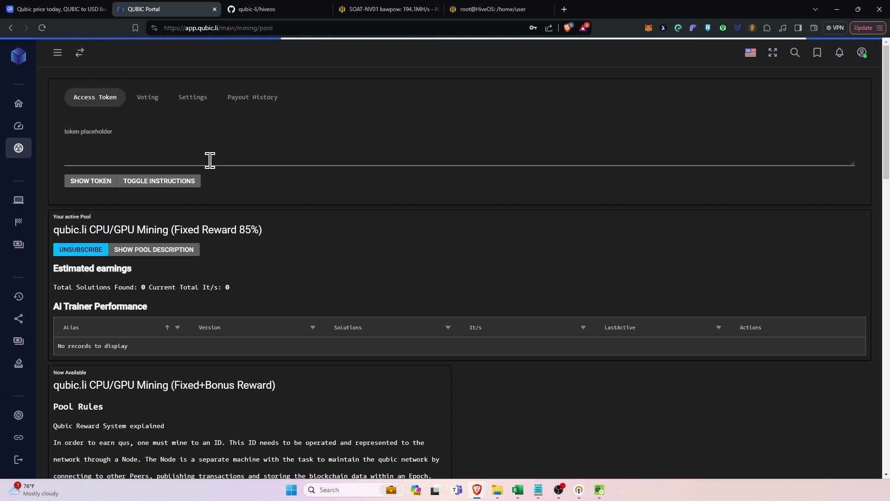
click(256, 100)
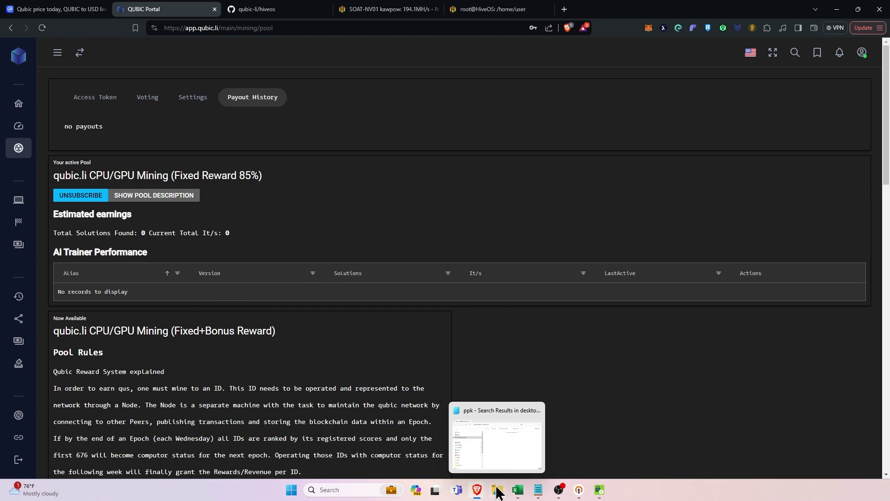
mouse_move(478, 495)
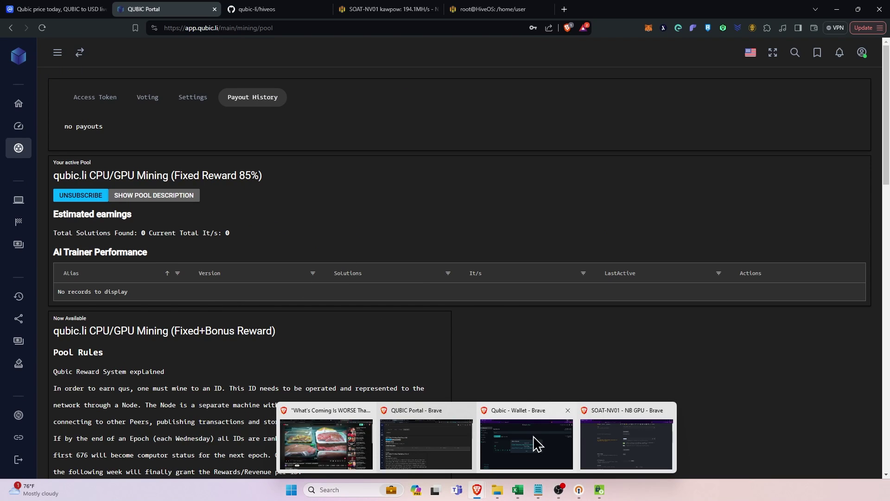
click(533, 437)
click(444, 302)
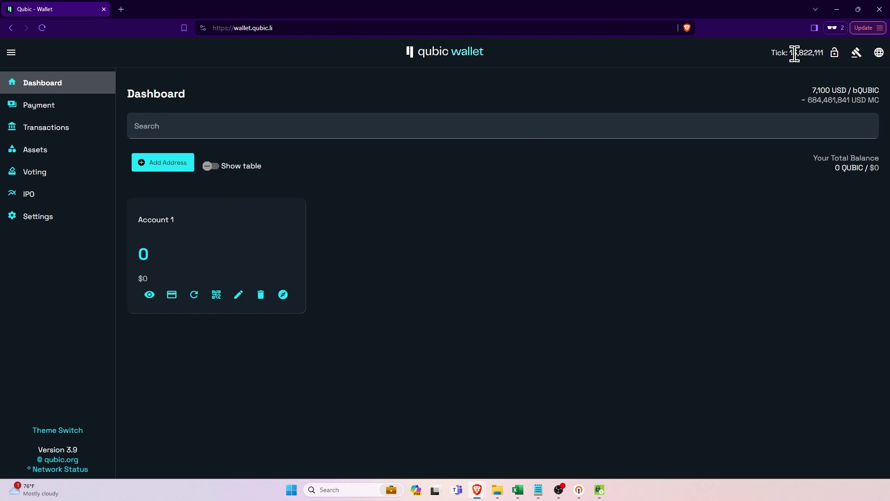
click(837, 10)
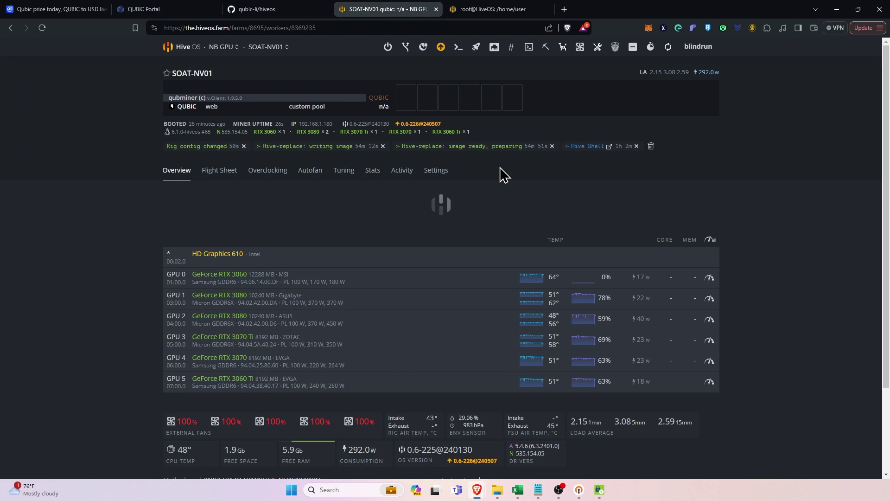
Start Hive Shell and run 'miner' to view qubminer's live log averaging about 779 it/s.
click(528, 47)
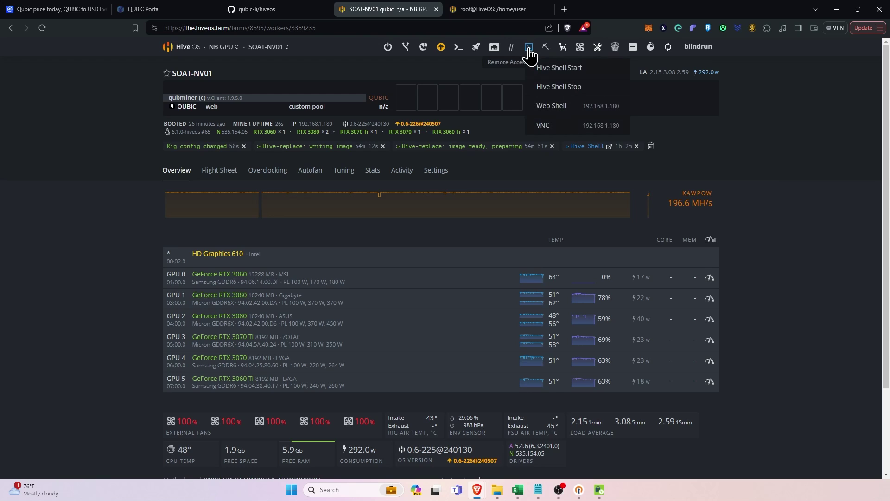
click(550, 71)
key(ctrl+Tab)
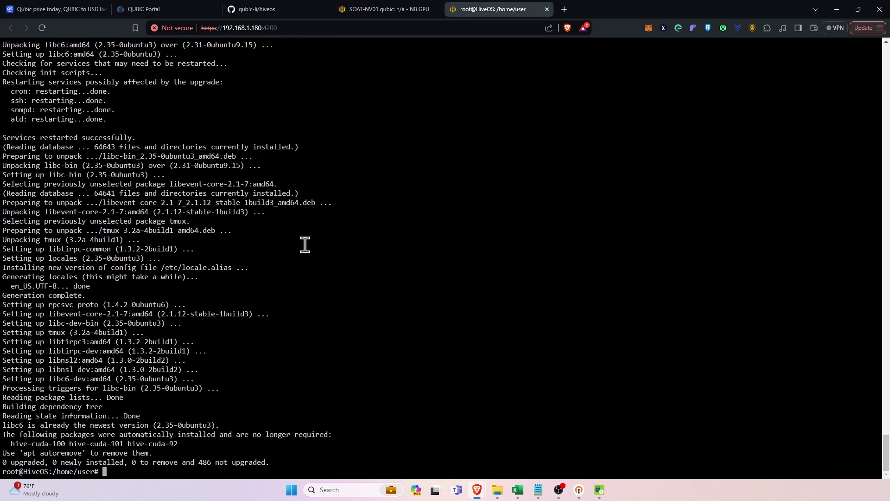
text(miner)
key(Return)
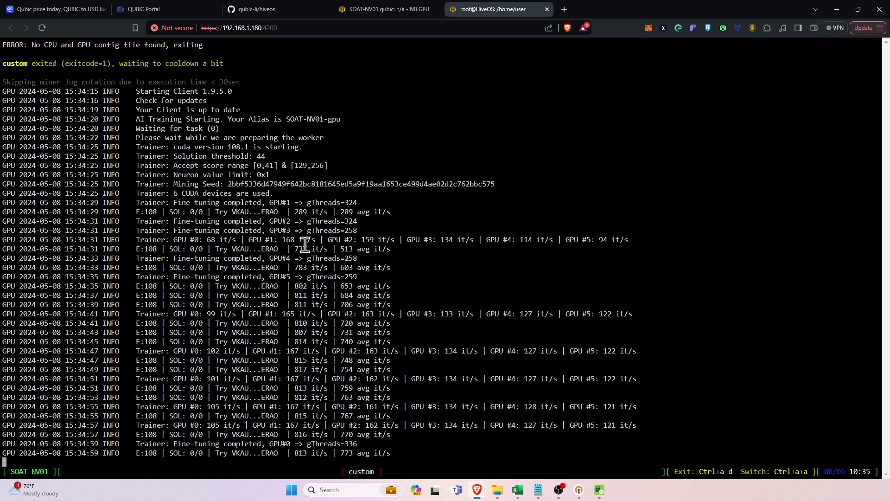
key(ctrl+a)
key(w)
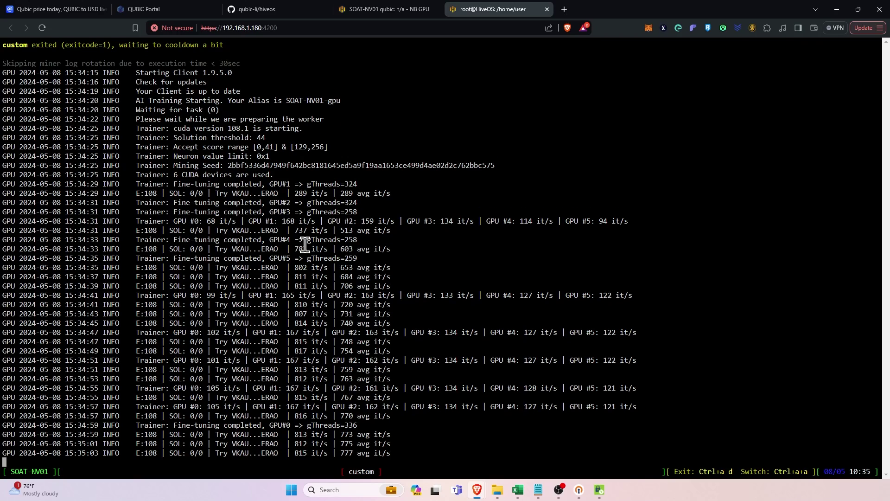
Switch back to the SOAT-NV01 worker overview showing six GPUs running qubminer on the QUBIC flight sheet.
click(412, 9)
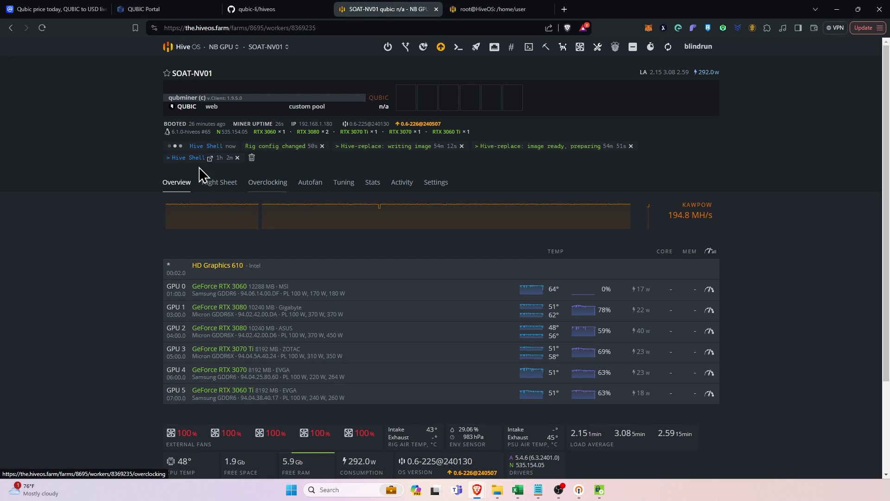